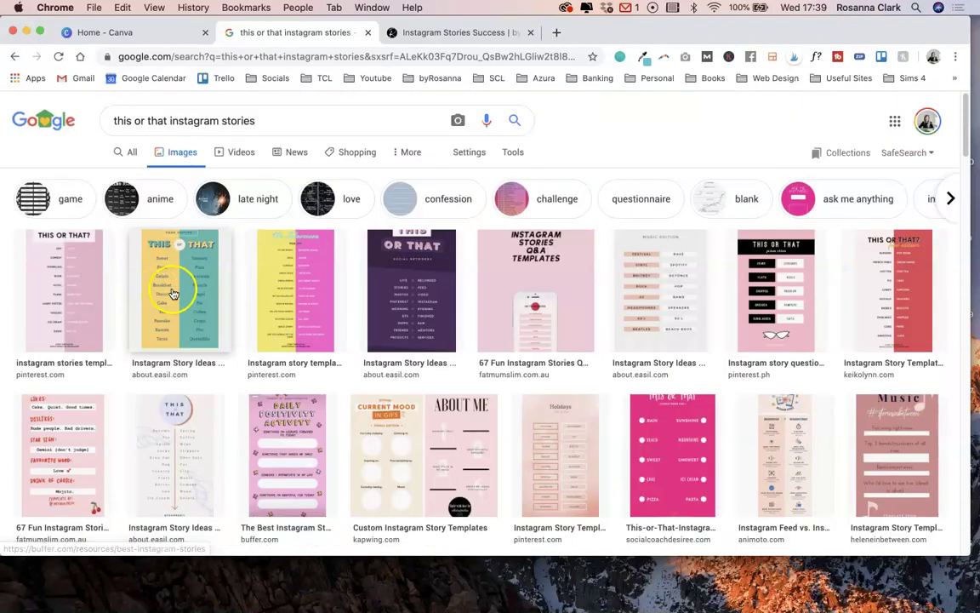
Preview the Easil and Custom Instagram Story Templates 'this or that' examples in Google Images, closing each.
click(169, 285)
scroll(444, 247, up, 3)
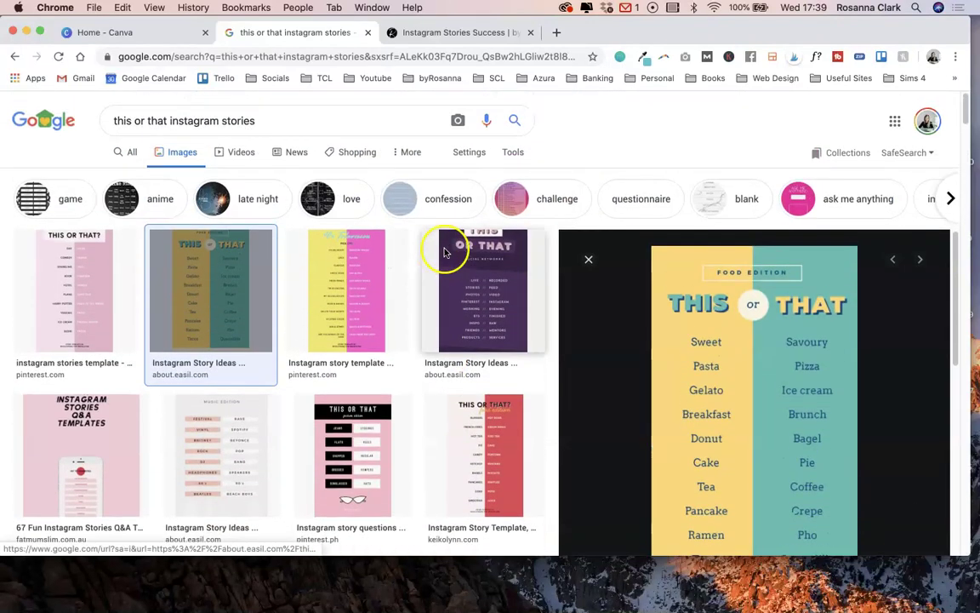
click(586, 258)
scroll(529, 305, down, 3)
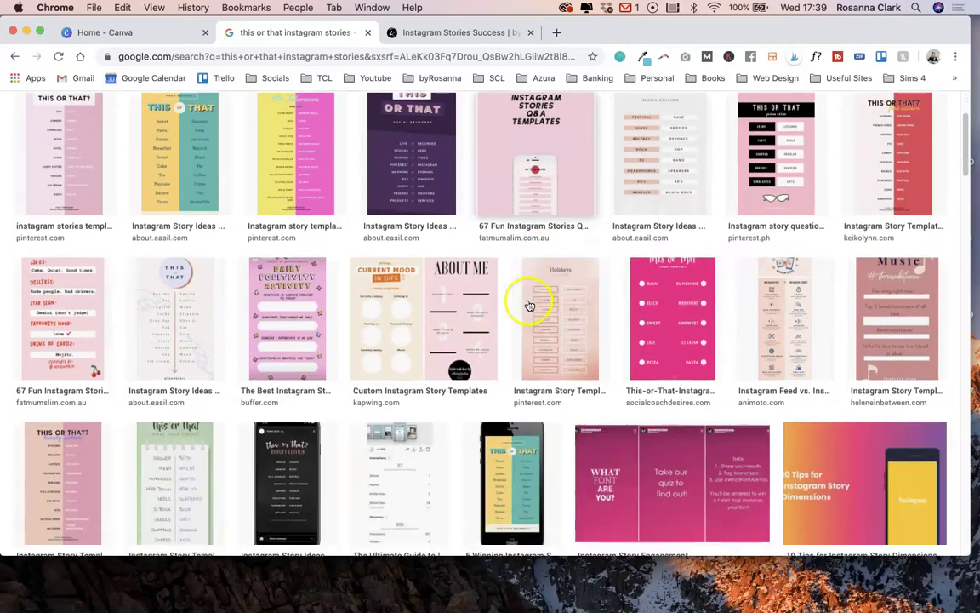
click(377, 319)
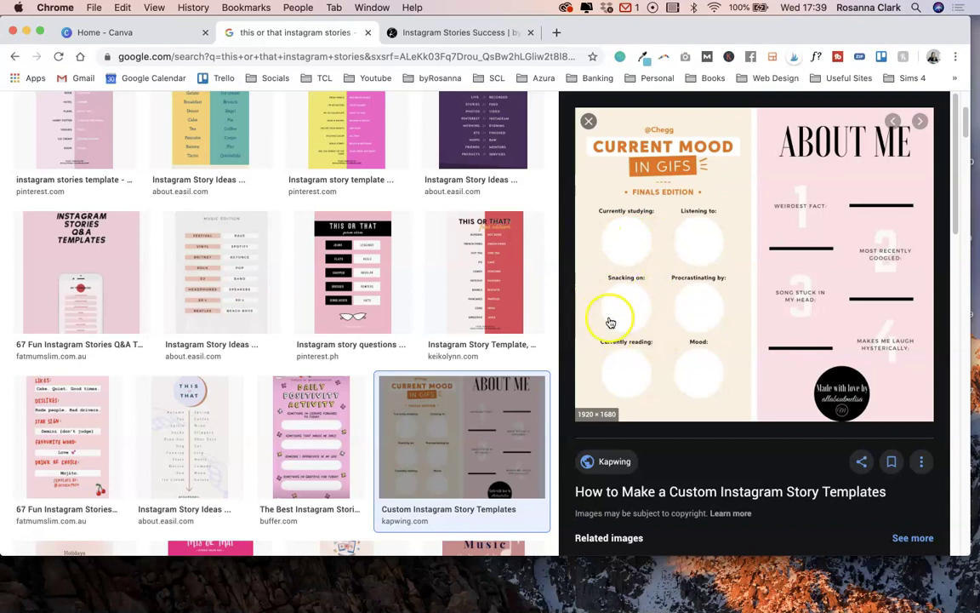
click(588, 121)
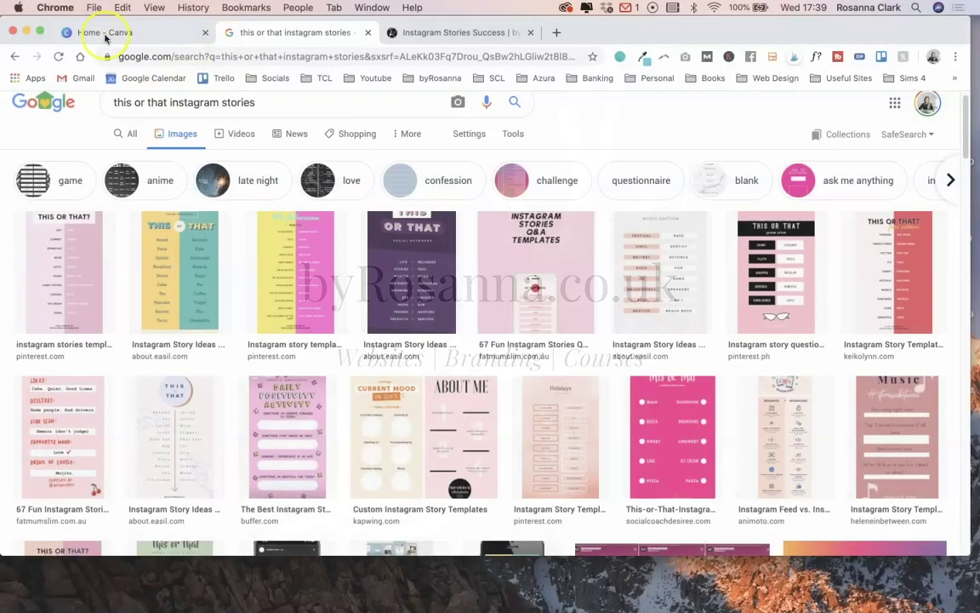
Switch to the Canva home page and start searching designs for 'instagram'.
click(105, 34)
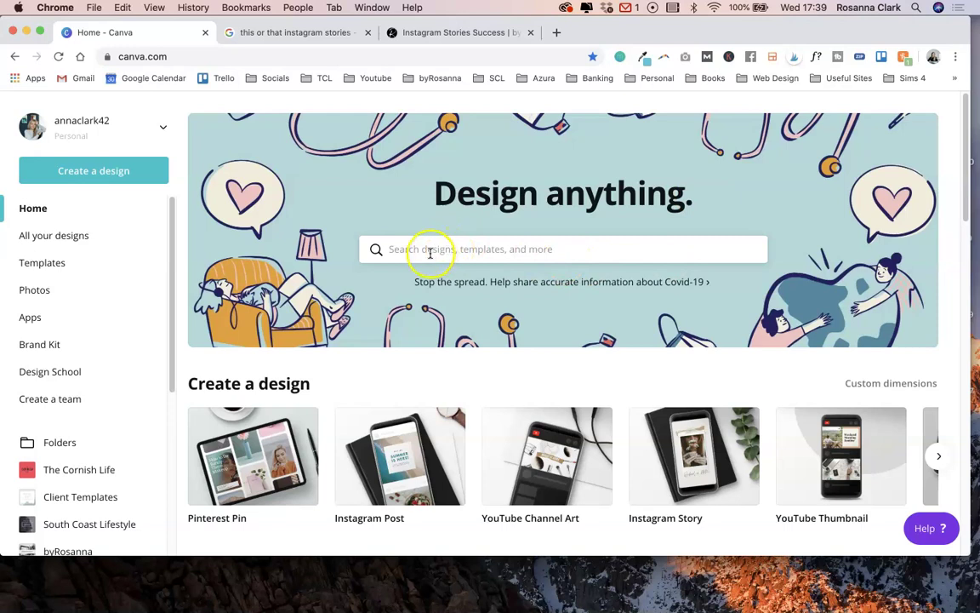
click(430, 251)
text(in)
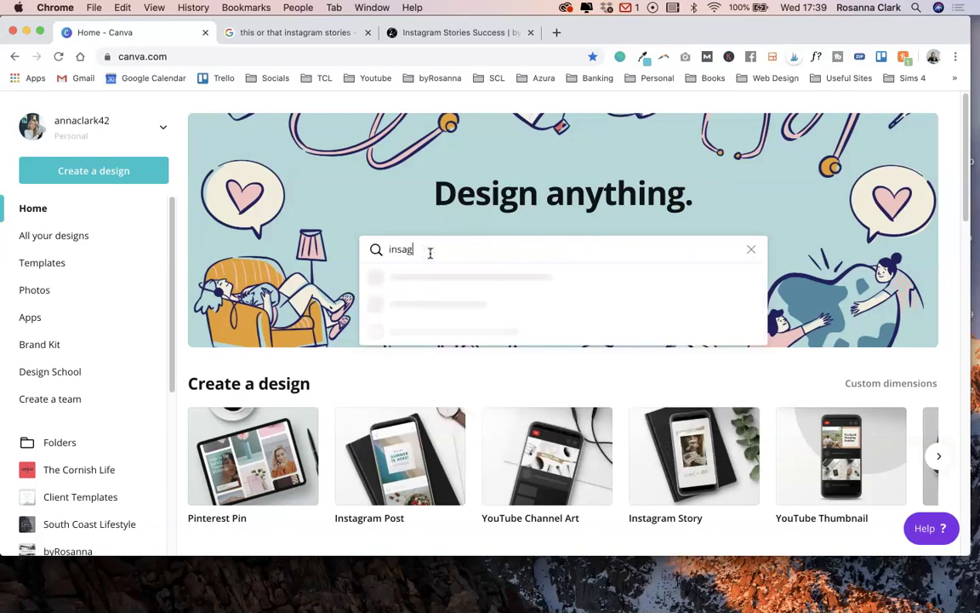
text(stagram story)
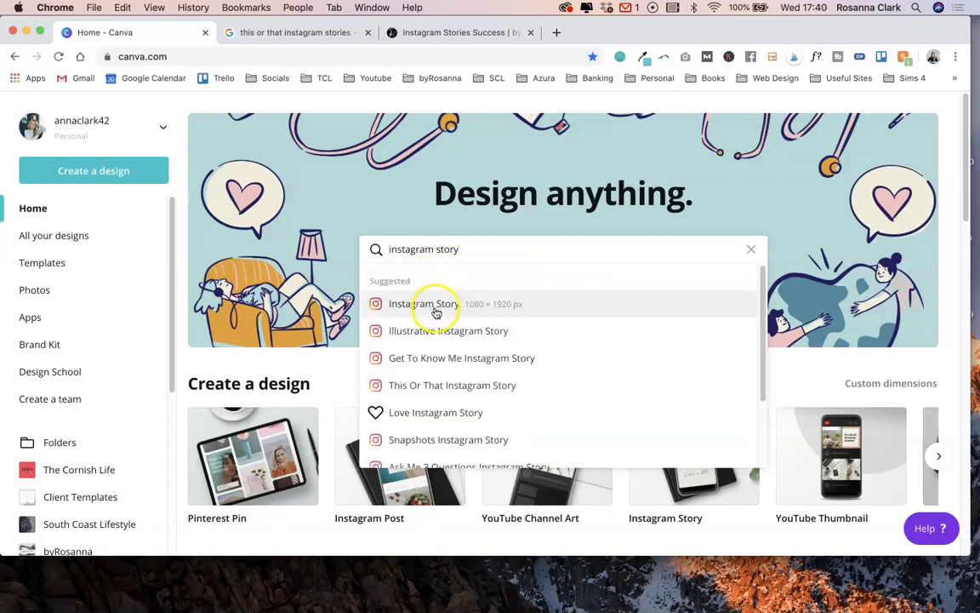
Open the Instagram Story results, then narrow them to Get To Know Me Instagram Story templates.
click(435, 309)
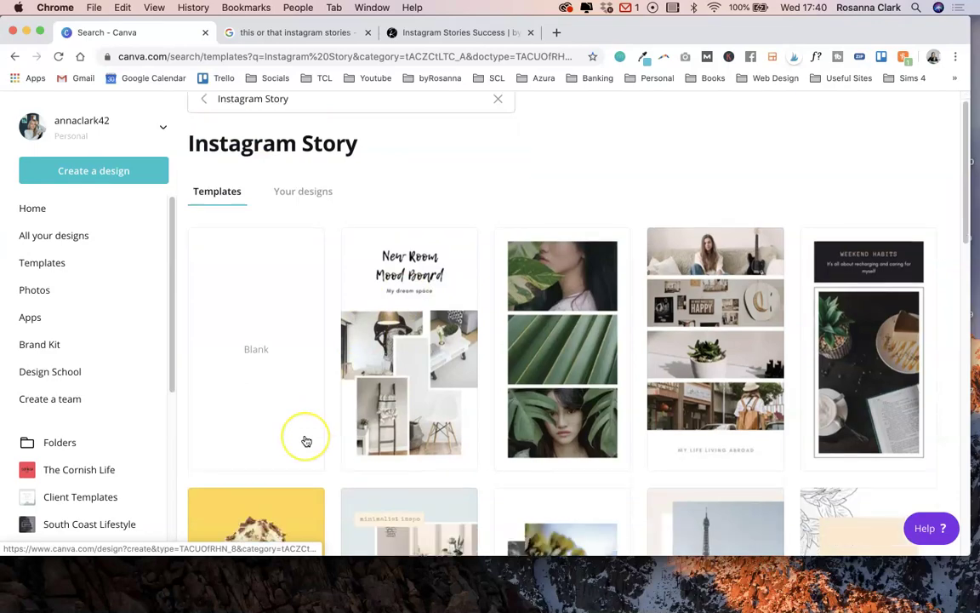
scroll(306, 440, down, 10)
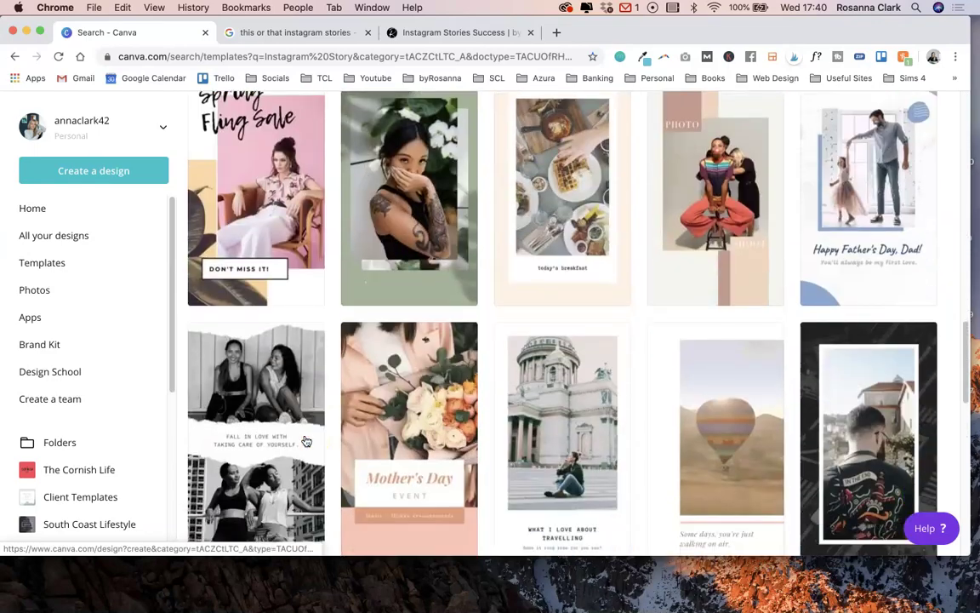
scroll(306, 441, up, 10)
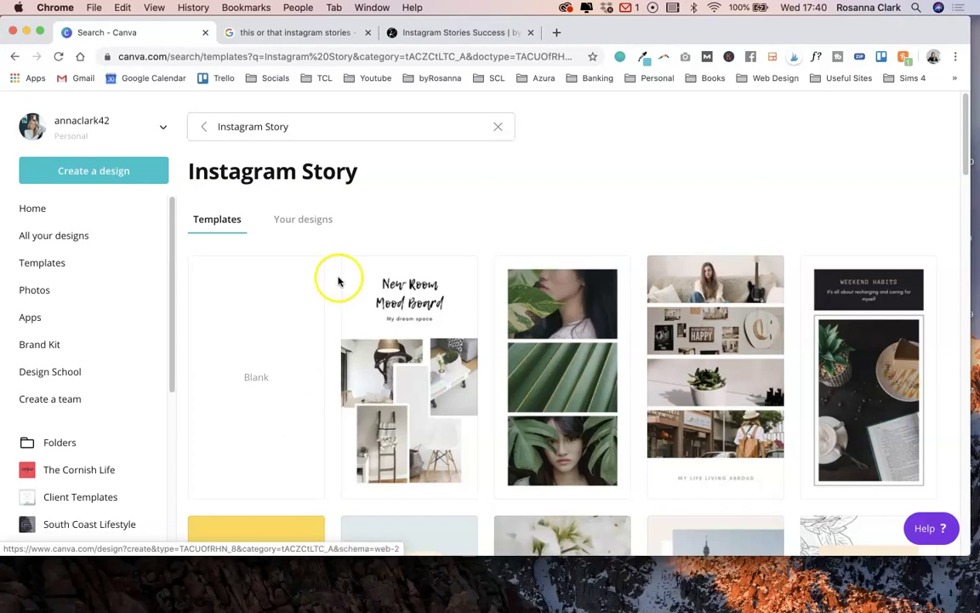
click(307, 129)
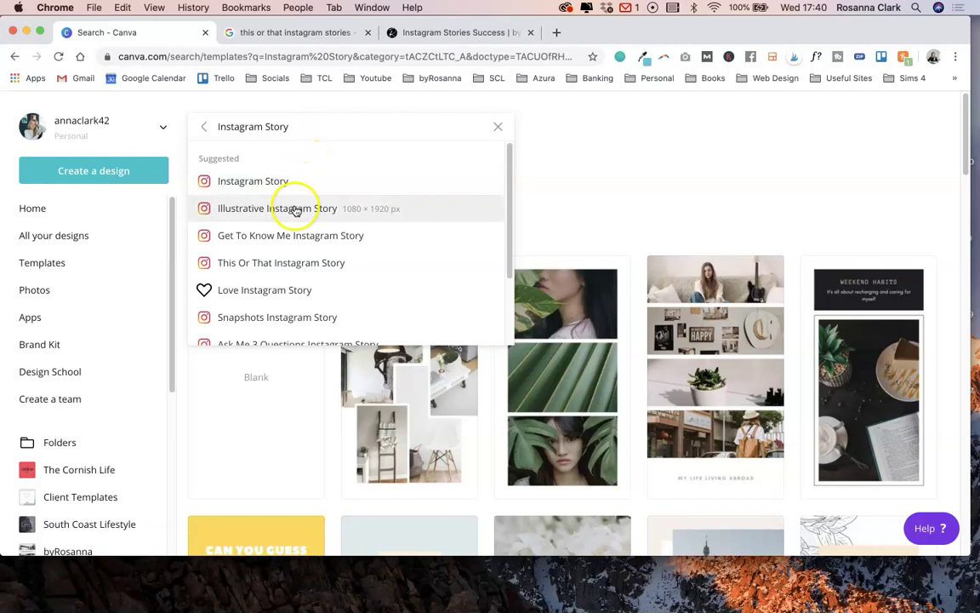
scroll(295, 265, down, 1)
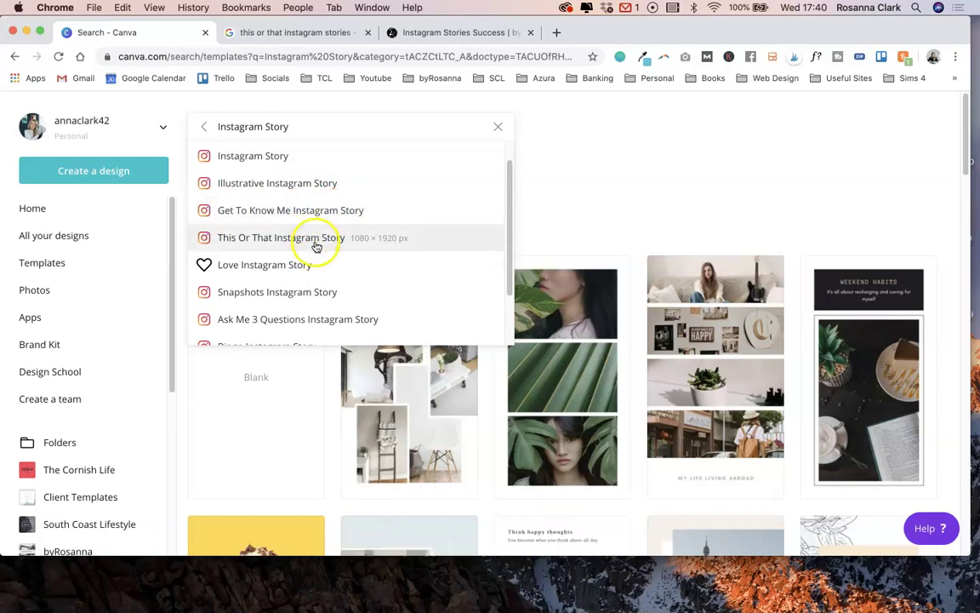
click(323, 211)
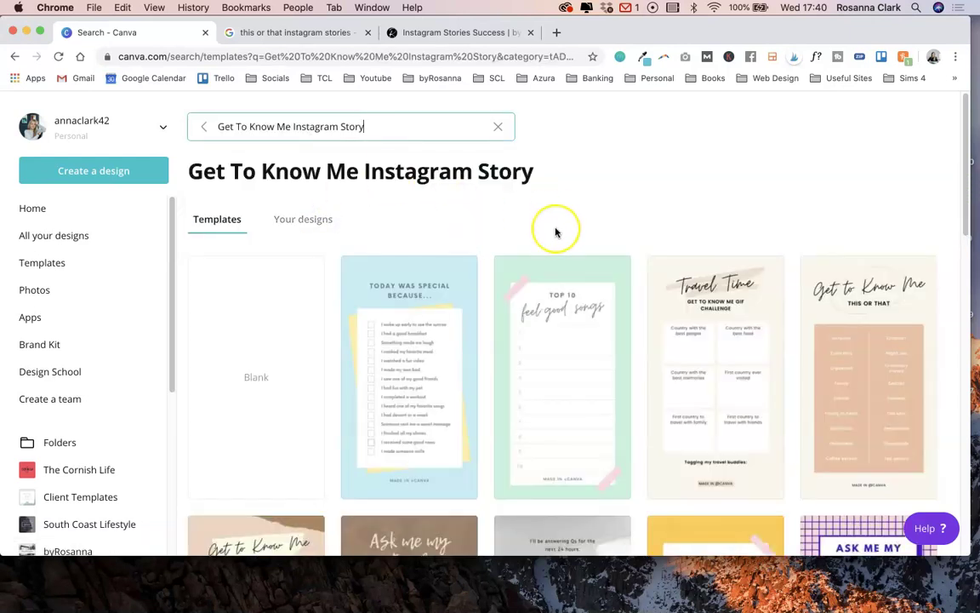
Browse the results and open the Get to Know Me This or That template.
scroll(554, 231, down, 2)
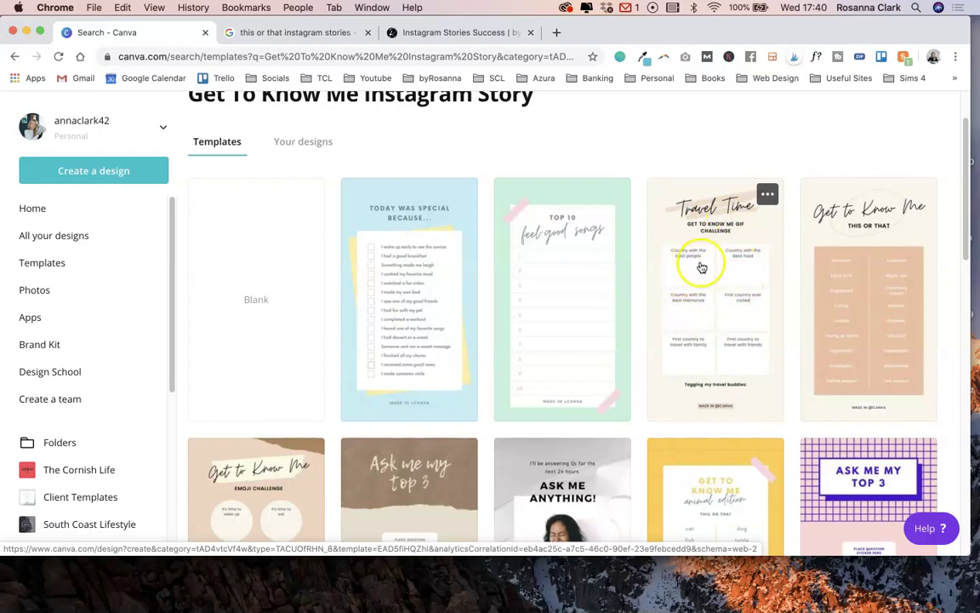
scroll(721, 290, down, 1)
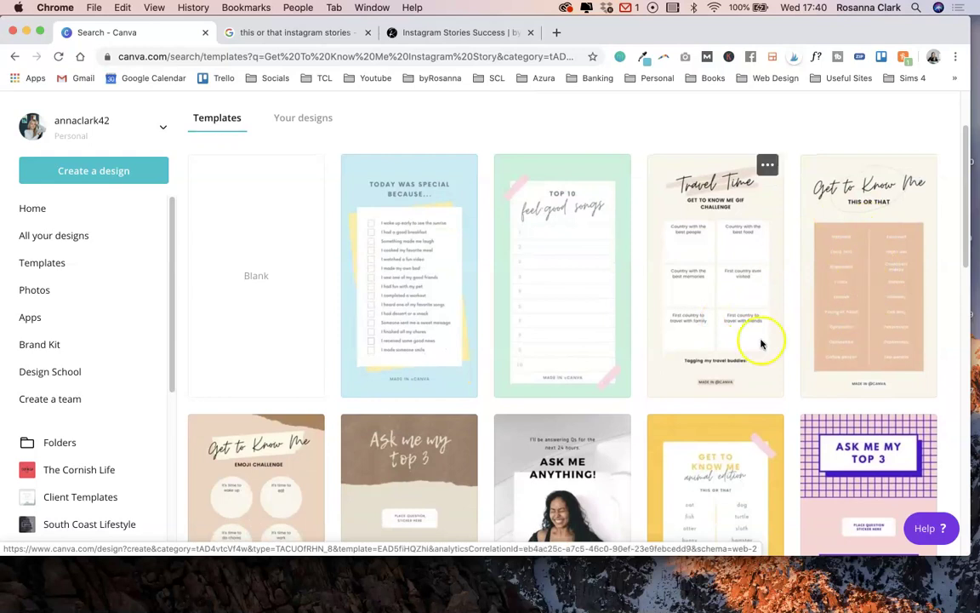
scroll(762, 344, down, 3)
scroll(762, 344, up, 3)
click(876, 289)
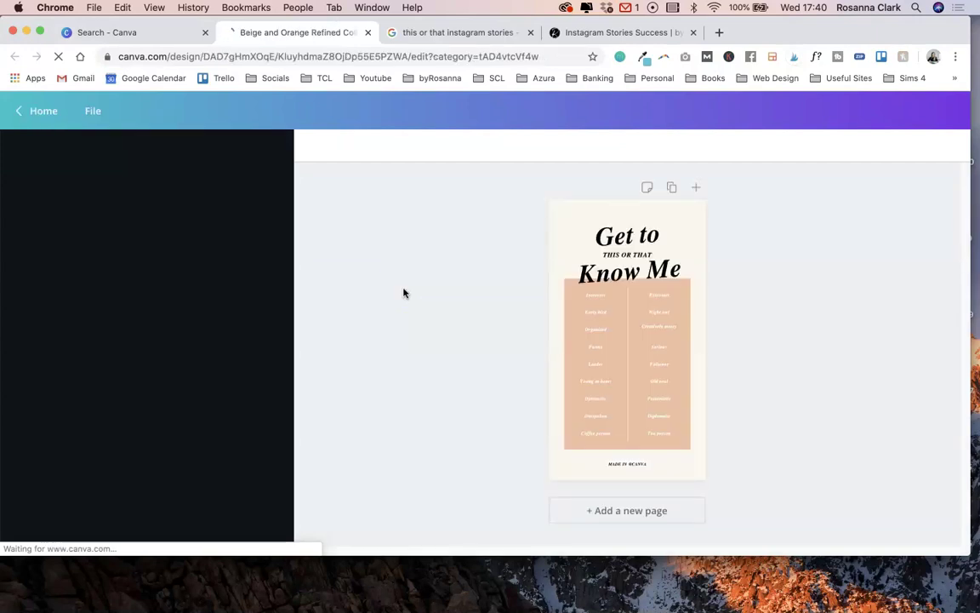
Let the template load in the editor and set the page zoom to 50%.
click(627, 324)
click(466, 181)
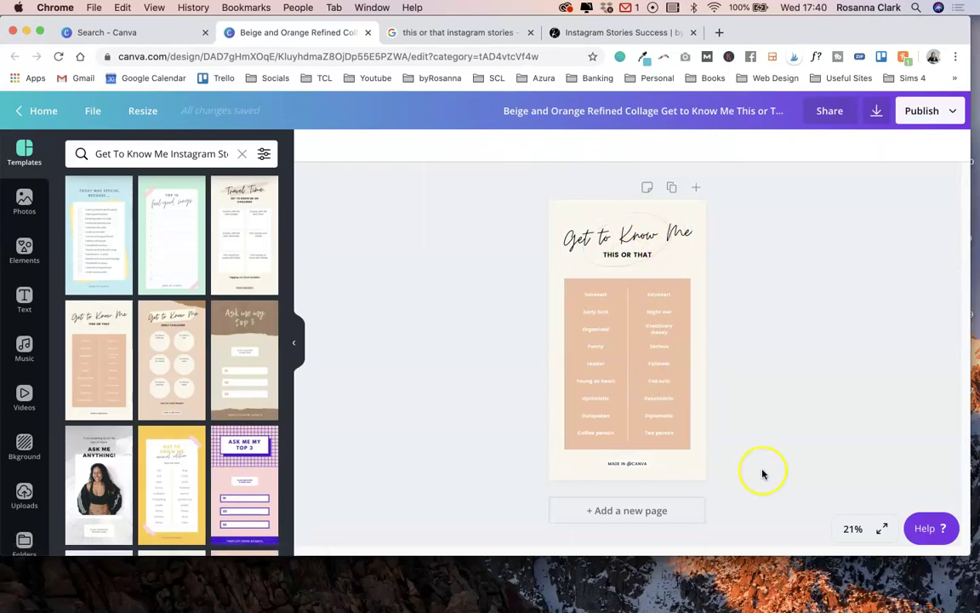
click(848, 533)
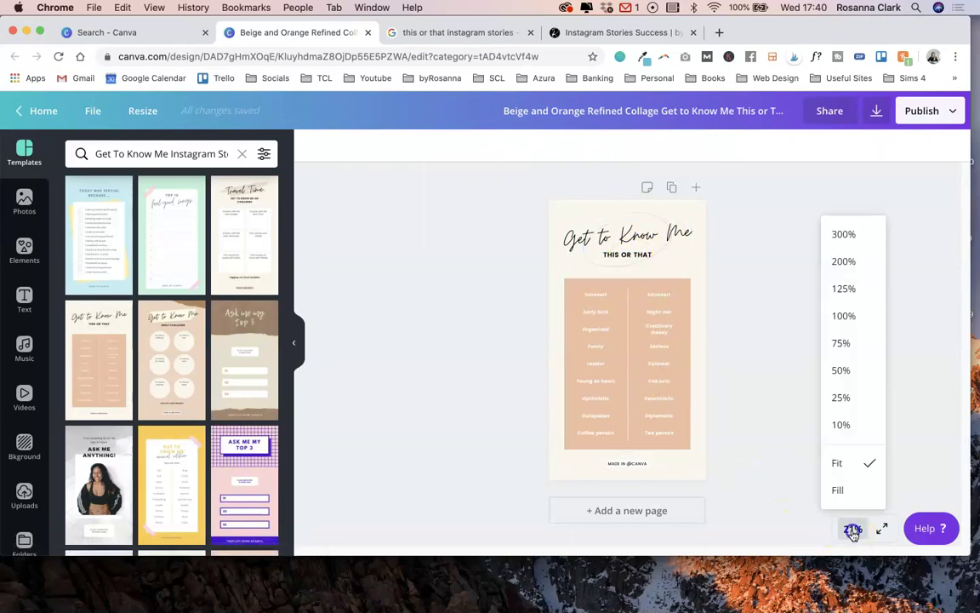
click(851, 372)
scroll(845, 345, up, 5)
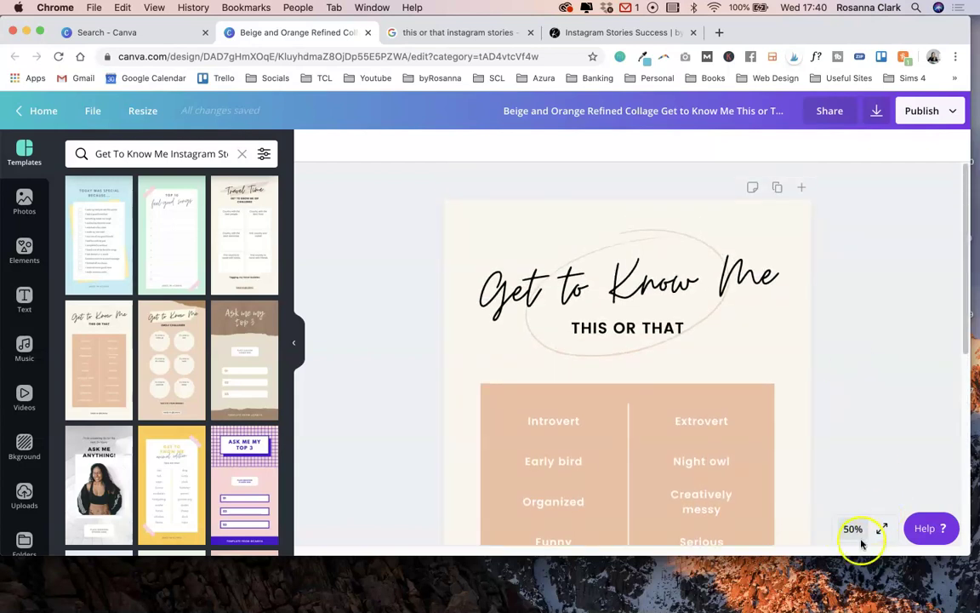
scroll(854, 369, down, 1)
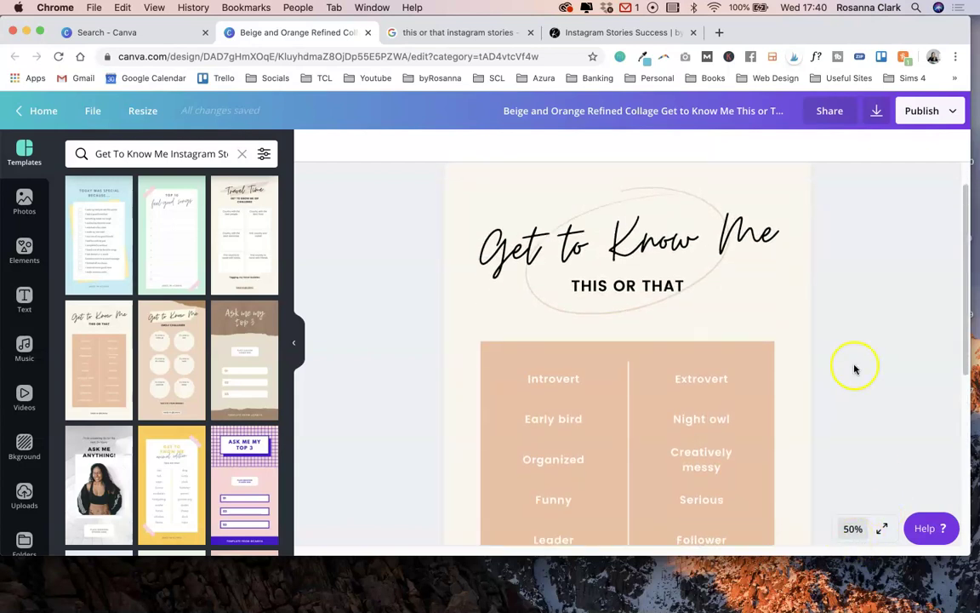
Change the Get to Know Me heading font to the brand Playfair Display.
click(626, 232)
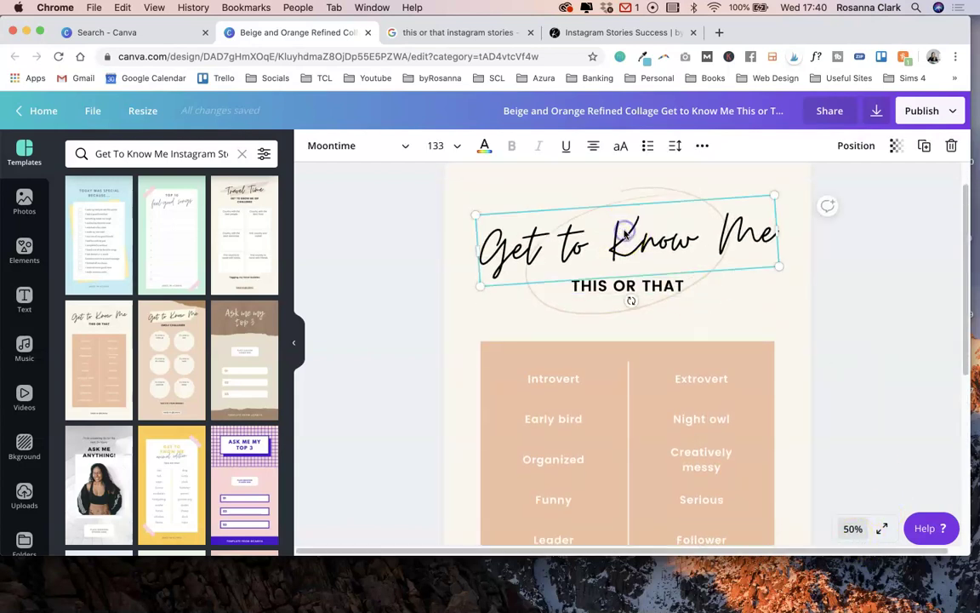
click(403, 145)
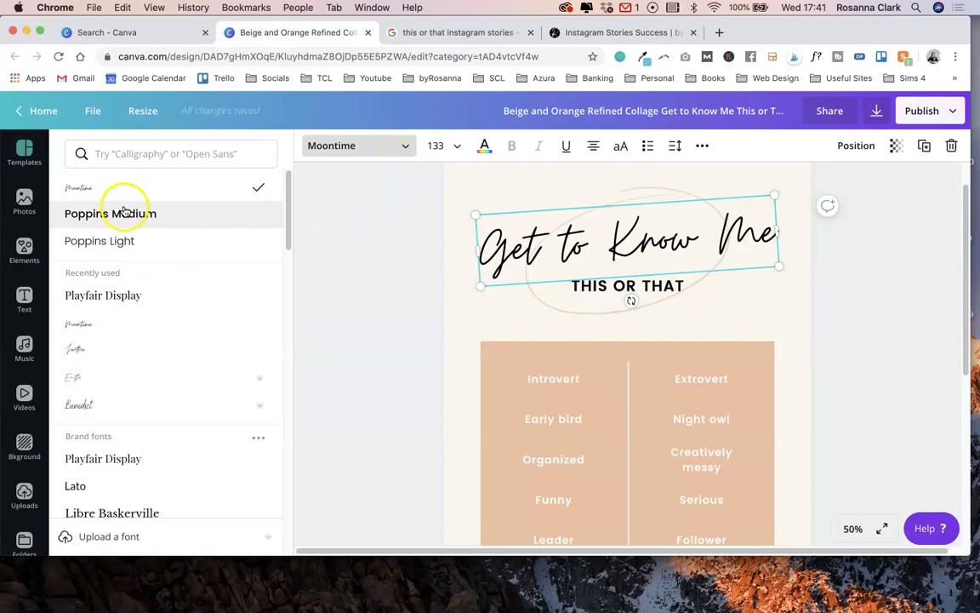
scroll(124, 281, down, 3)
scroll(124, 308, up, 3)
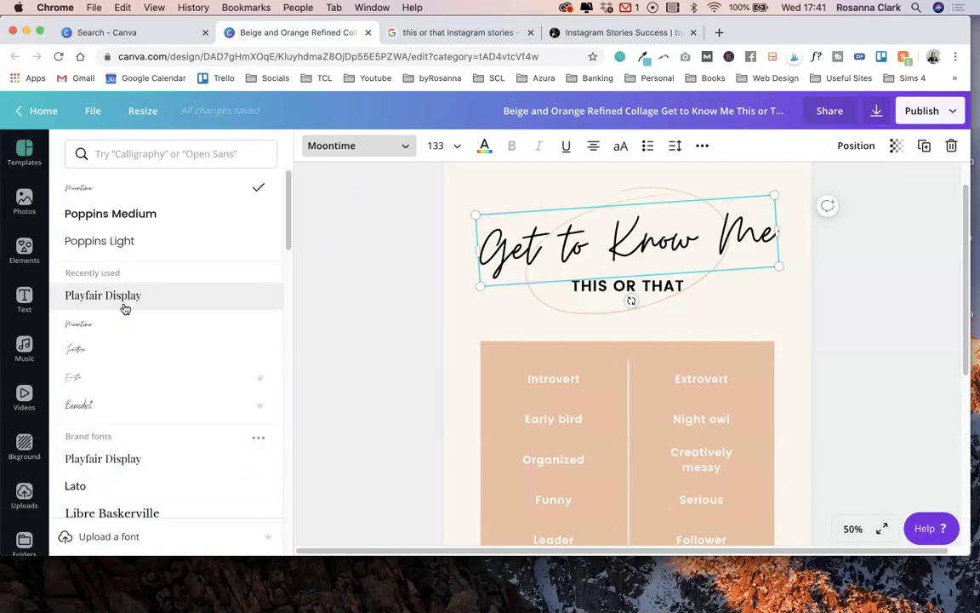
scroll(119, 332, down, 2)
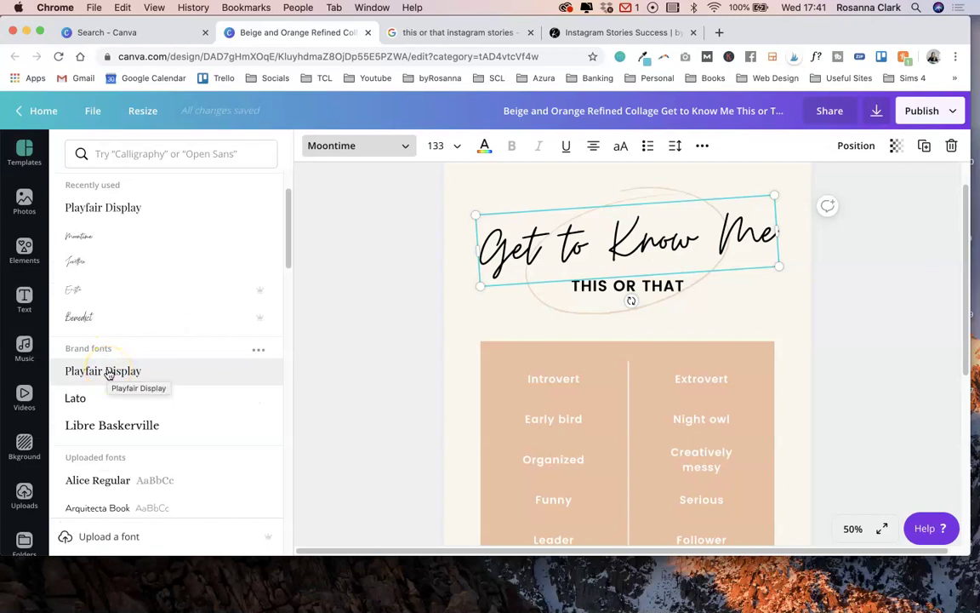
scroll(115, 404, down, 2)
scroll(115, 427, up, 4)
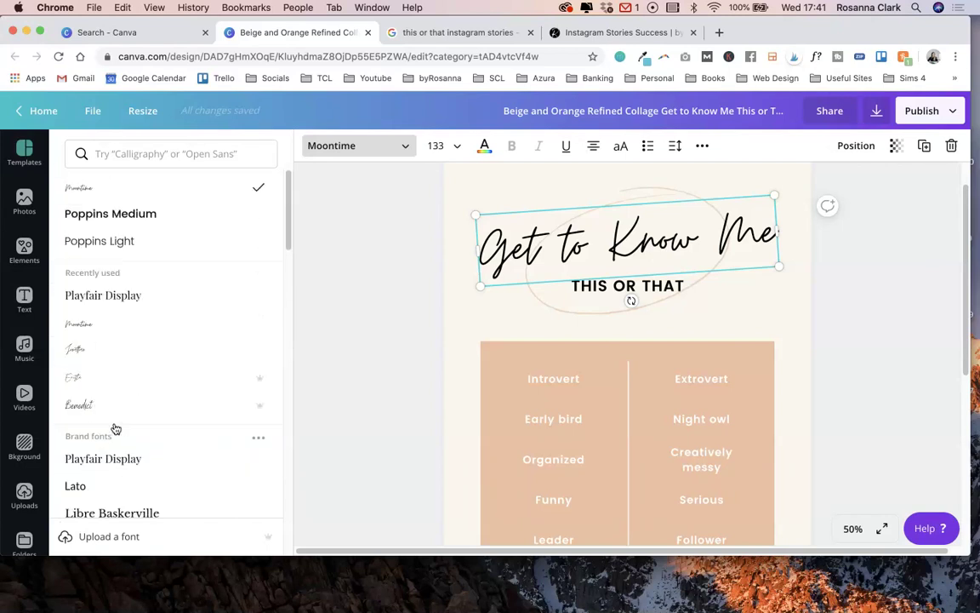
click(120, 461)
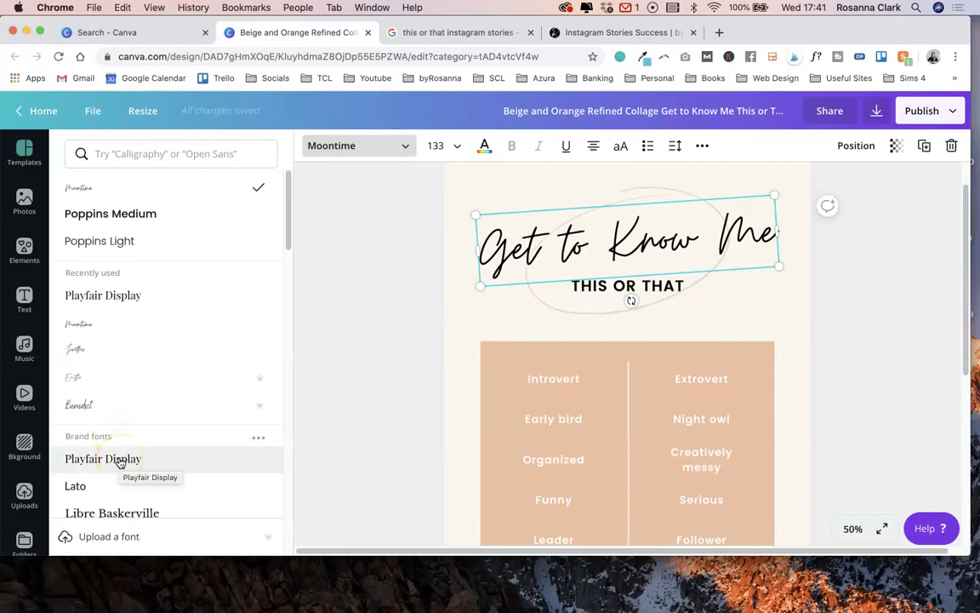
click(120, 460)
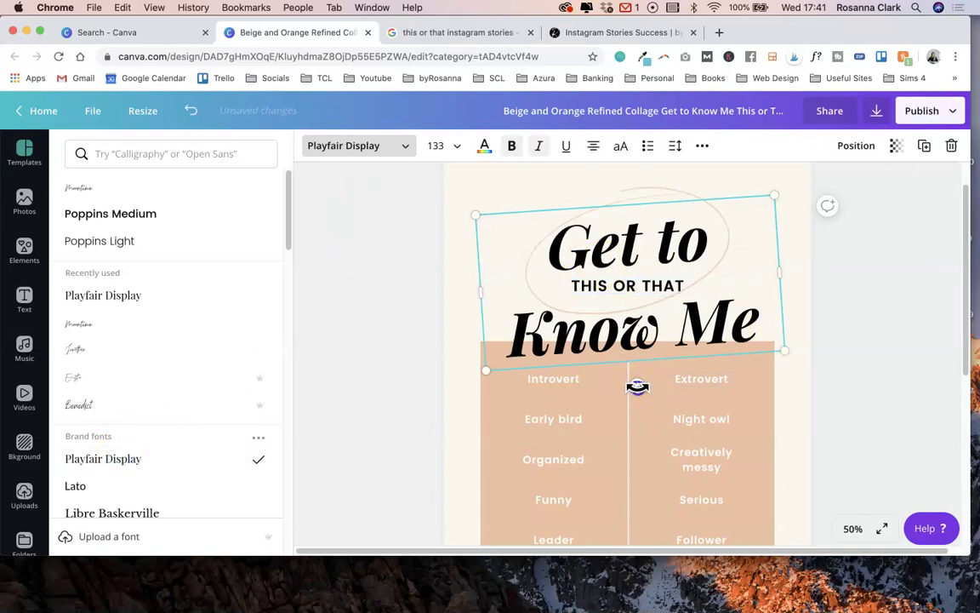
Level and resize the heading, set it to size 72, centre it and remove bold.
drag(637, 387, 628, 387)
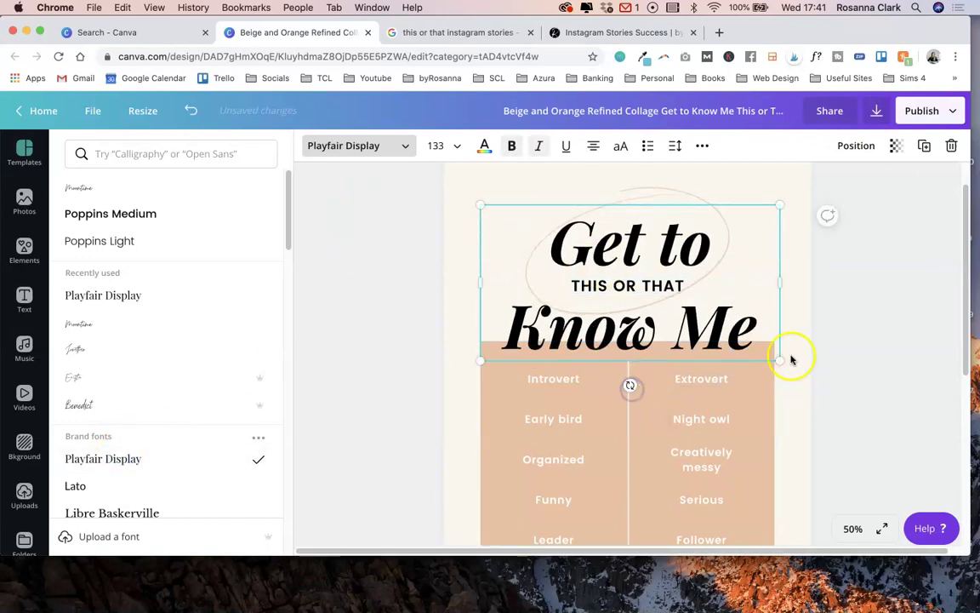
drag(781, 359, 866, 260)
click(445, 146)
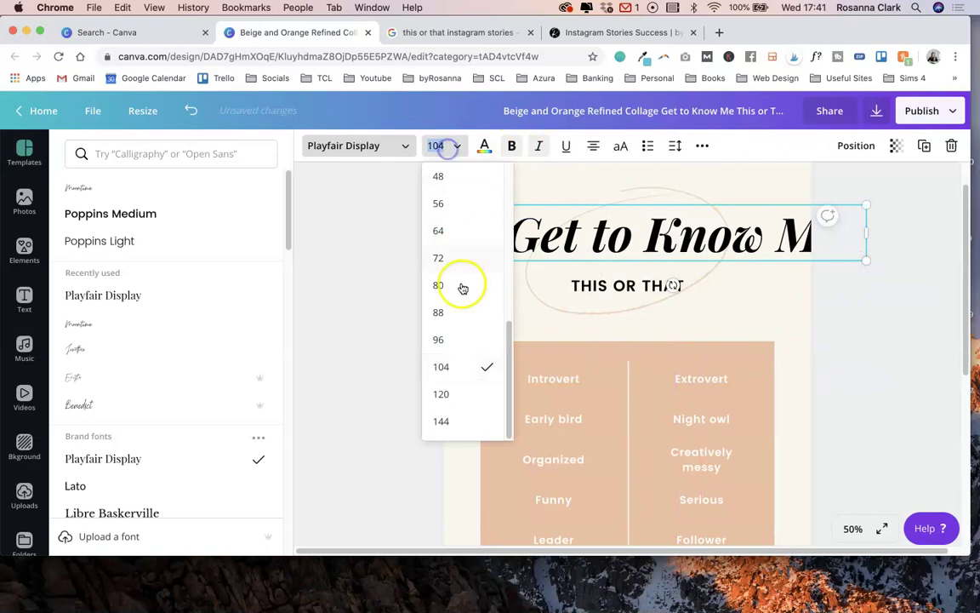
click(449, 312)
click(449, 144)
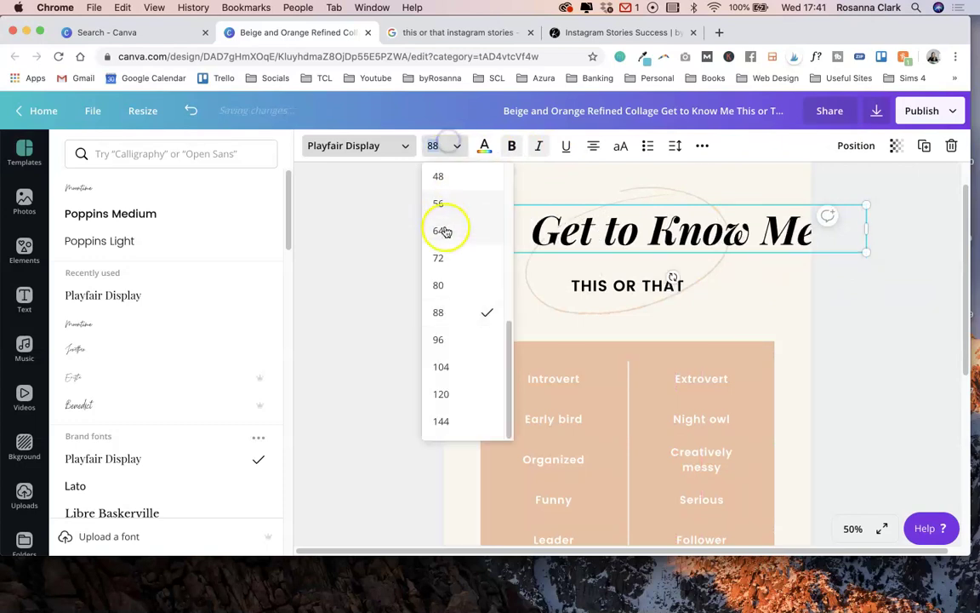
click(438, 257)
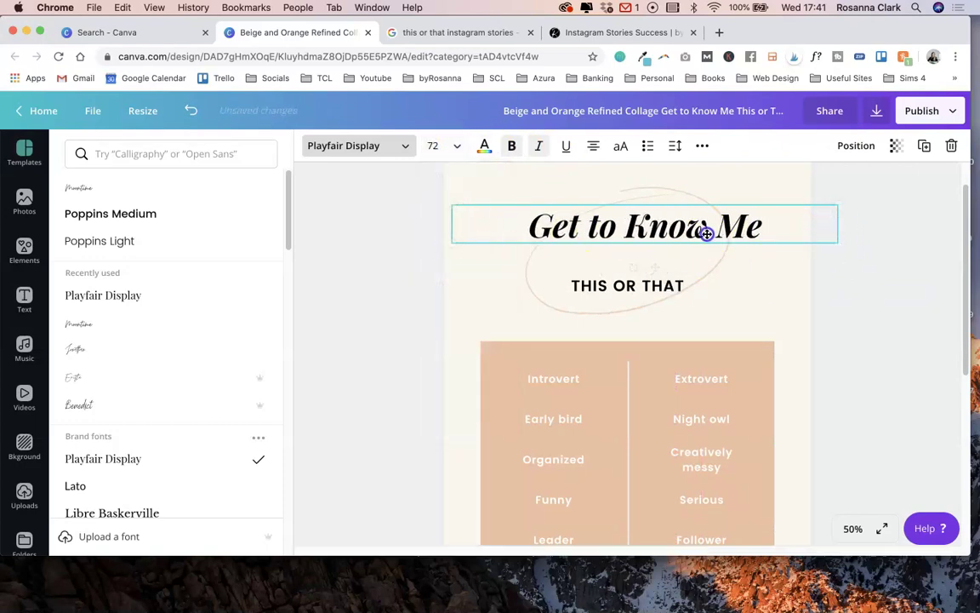
drag(707, 233, 691, 247)
click(512, 148)
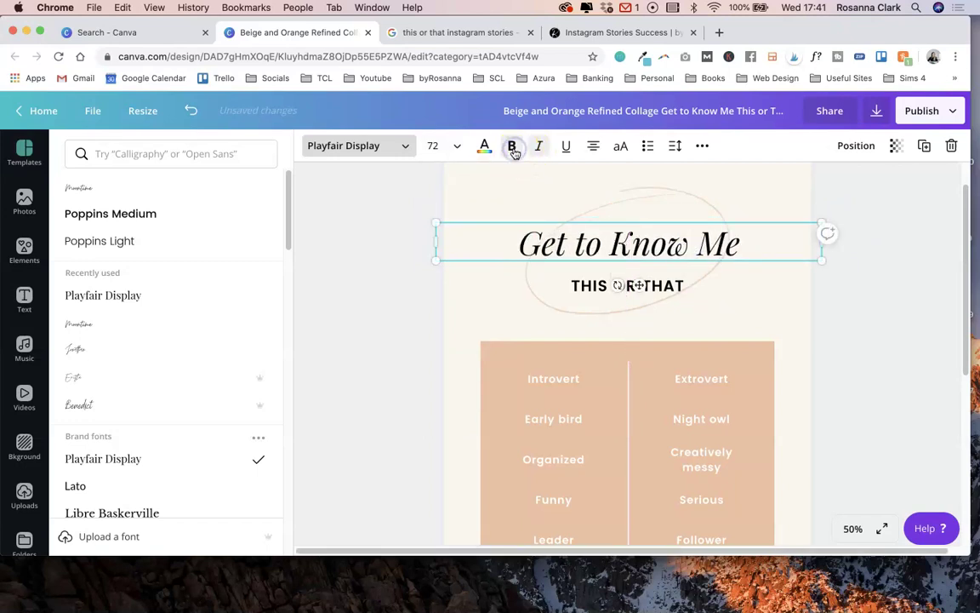
Set the THIS OR THAT subtitle to Lato 21 with letter spacing widened to 230.
click(627, 286)
click(358, 145)
click(160, 155)
text(lato)
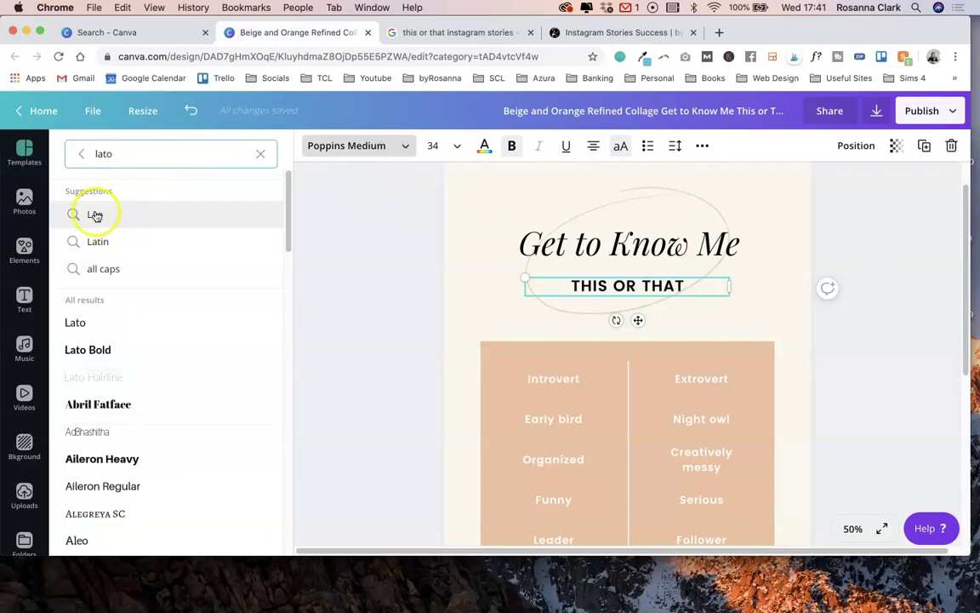
click(74, 322)
click(457, 146)
click(444, 370)
click(675, 145)
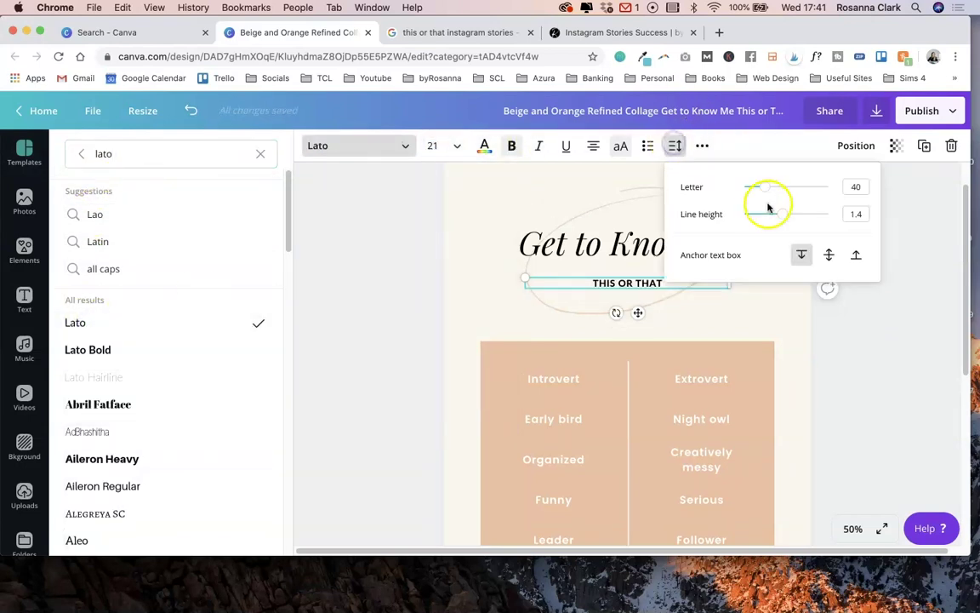
drag(766, 188, 780, 189)
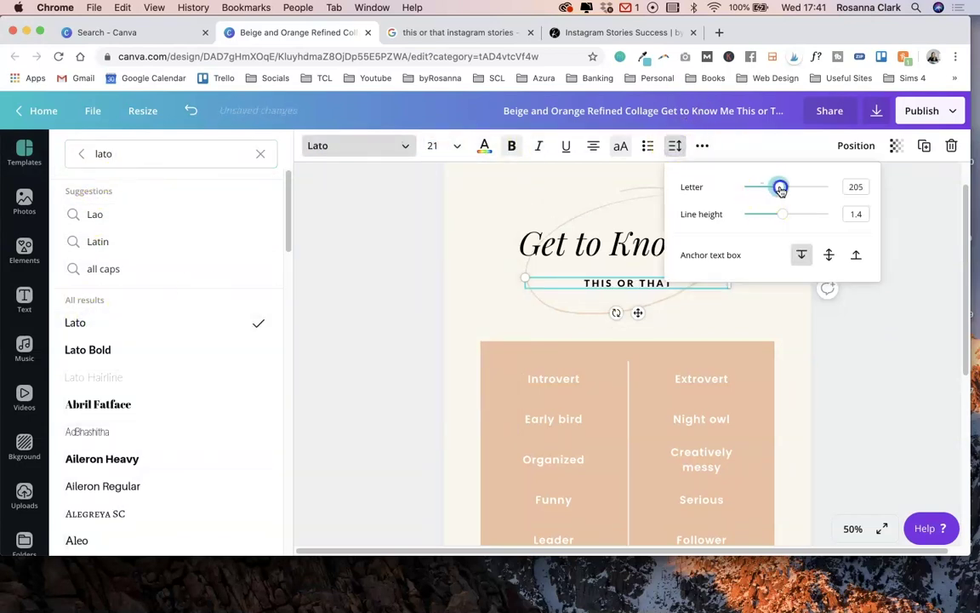
click(868, 353)
Select all fourteen option words in the table, from Introvert through Diplomatic.
scroll(875, 329, up, 1)
scroll(876, 329, down, 4)
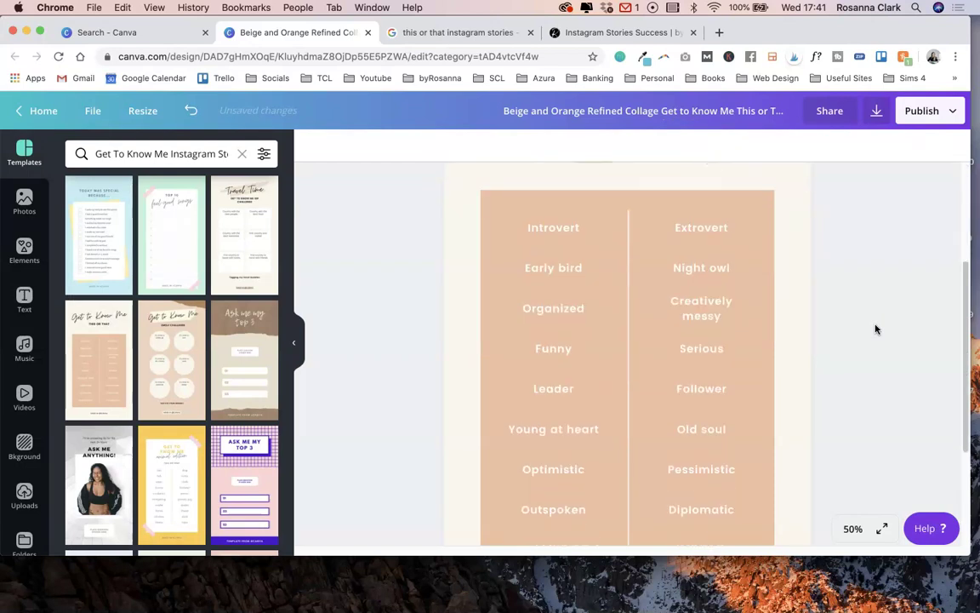
scroll(876, 330, down, 2)
click(655, 204)
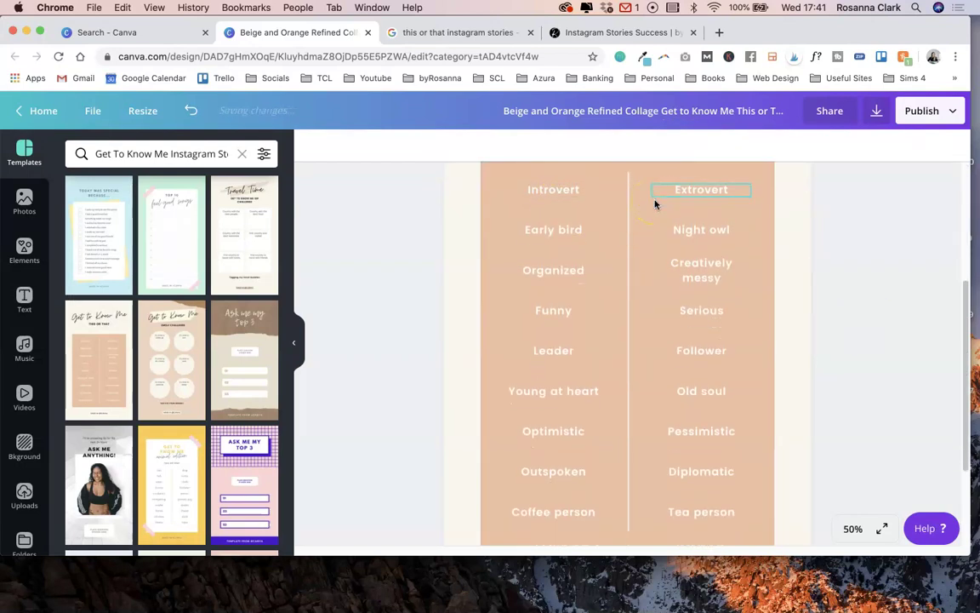
scroll(655, 204, down, 10)
scroll(655, 204, up, 10)
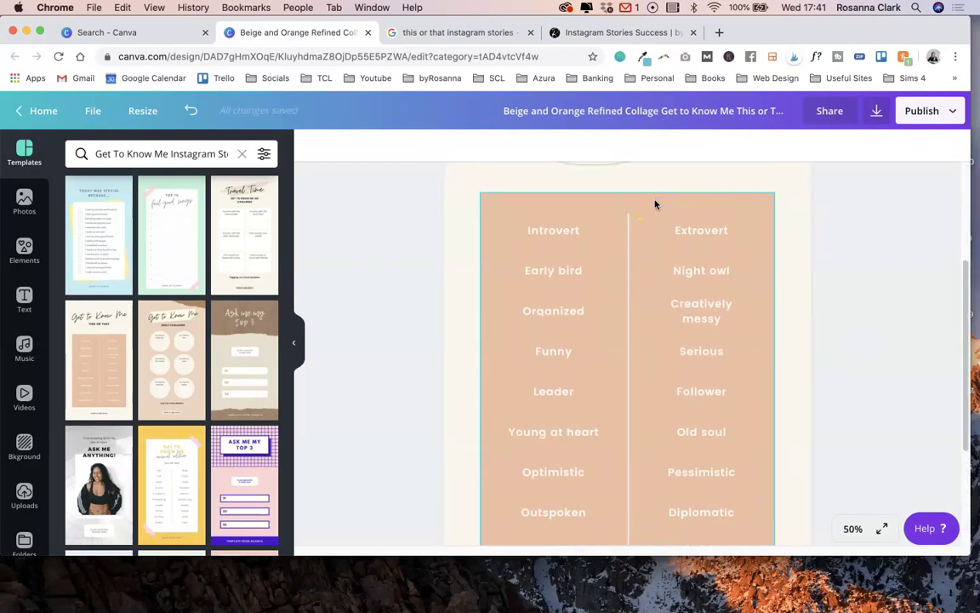
click(553, 199)
shift+click(705, 200)
shift+click(705, 241)
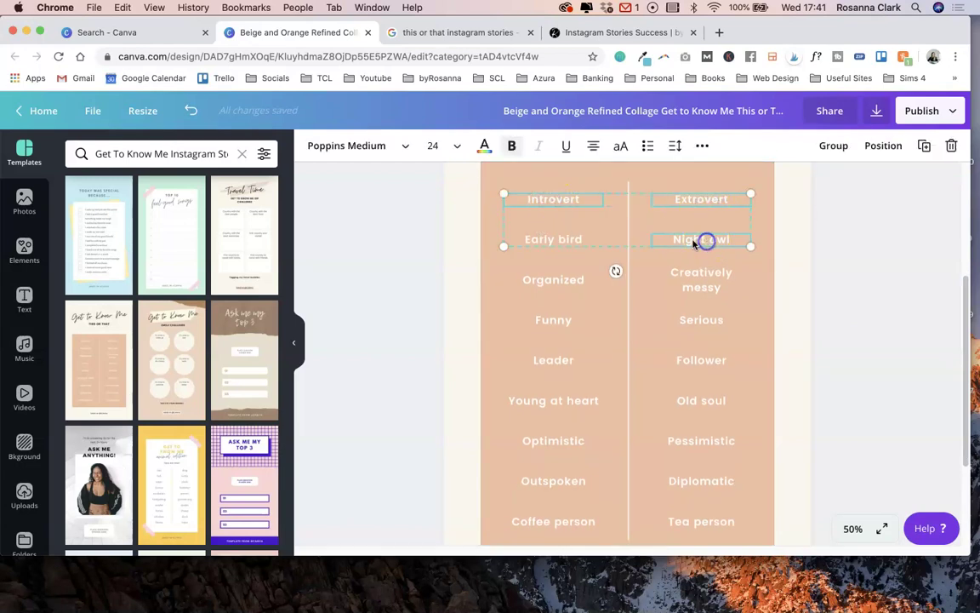
shift+click(556, 241)
shift+click(553, 284)
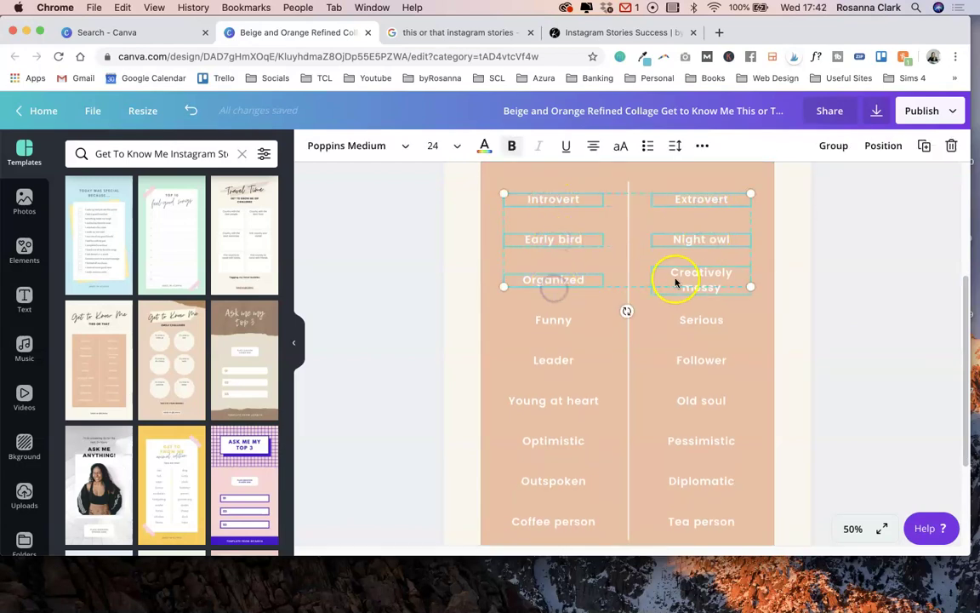
shift+click(701, 320)
shift+click(554, 324)
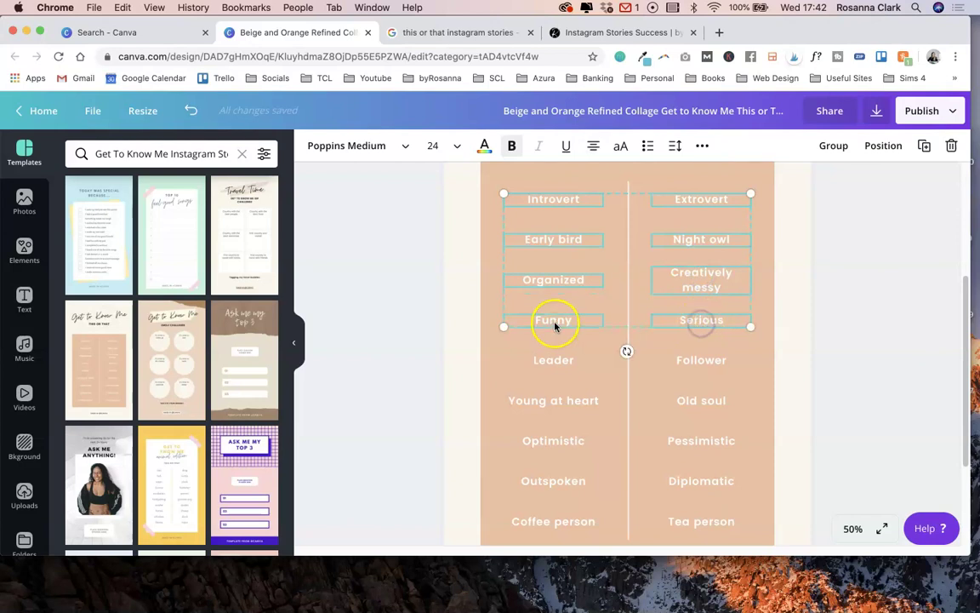
shift+click(558, 362)
shift+click(706, 400)
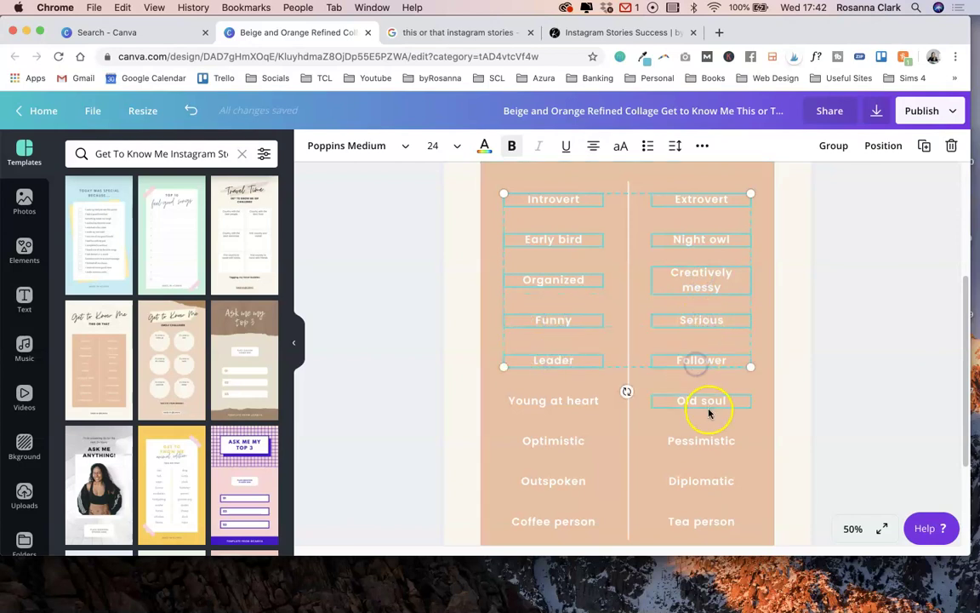
shift+click(604, 405)
shift+click(564, 444)
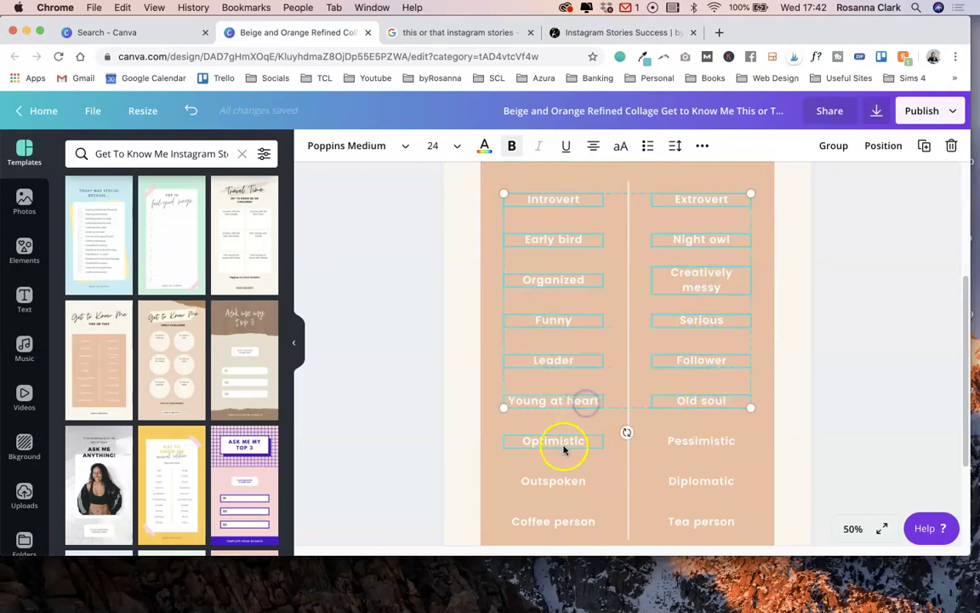
shift+click(553, 481)
shift+click(705, 442)
shift+click(703, 483)
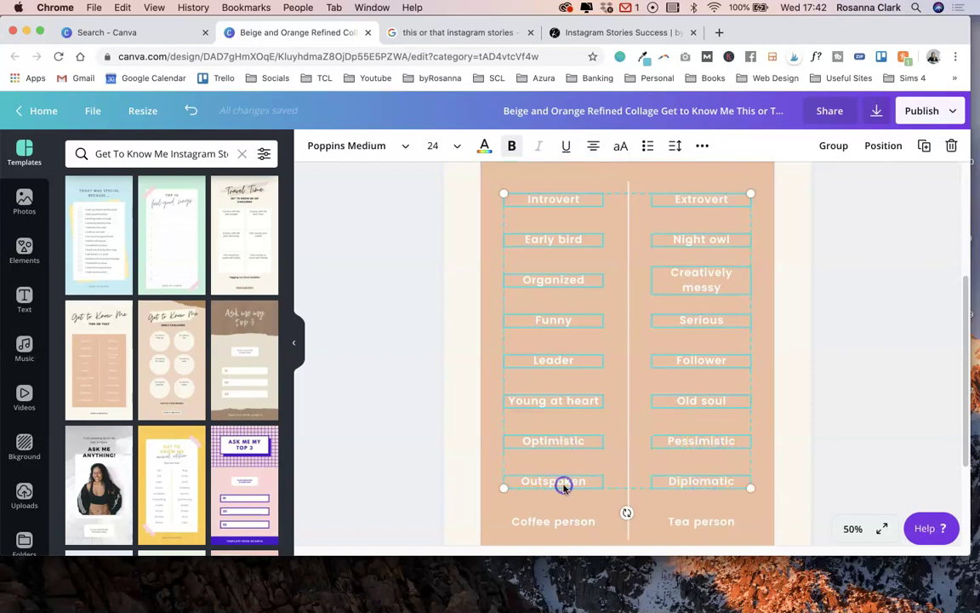
scroll(703, 522, down, 2)
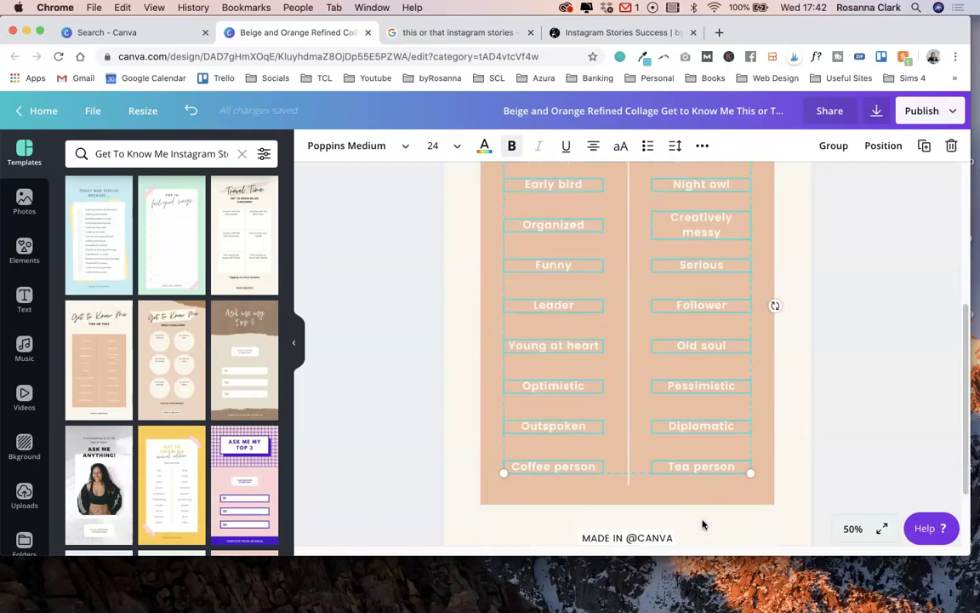
scroll(705, 521, up, 3)
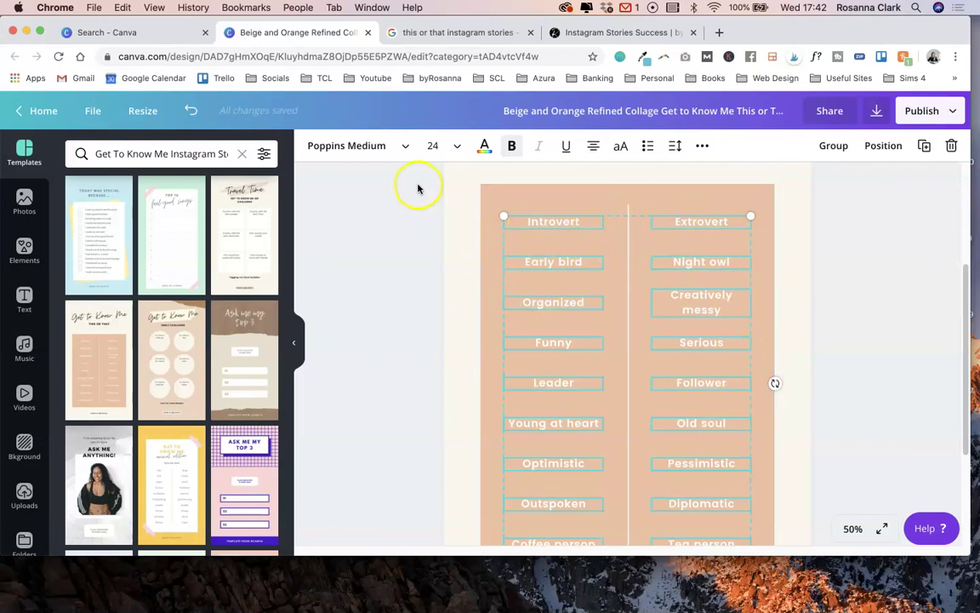
Change the selected option words to Lato and turn off bold.
click(405, 147)
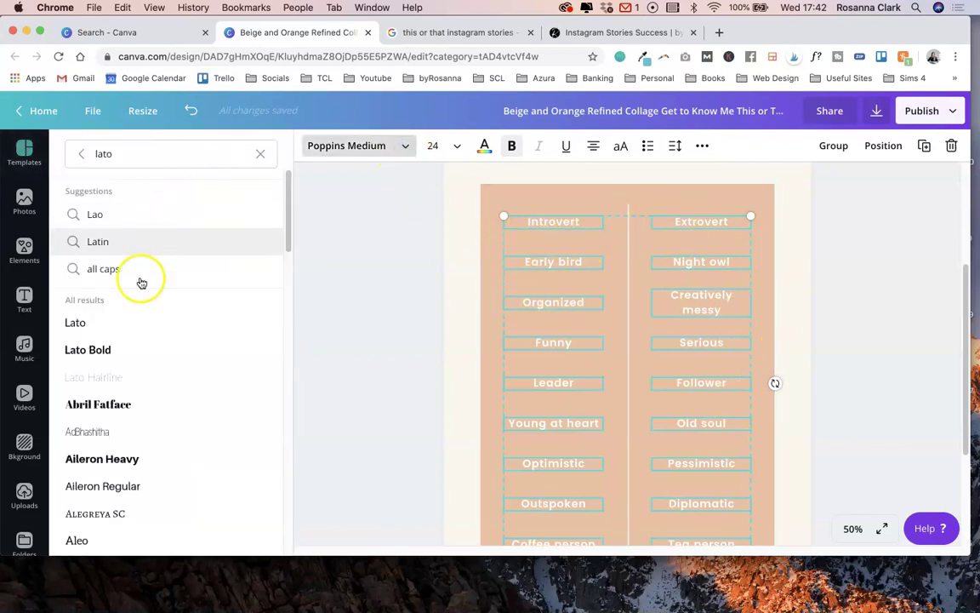
click(118, 331)
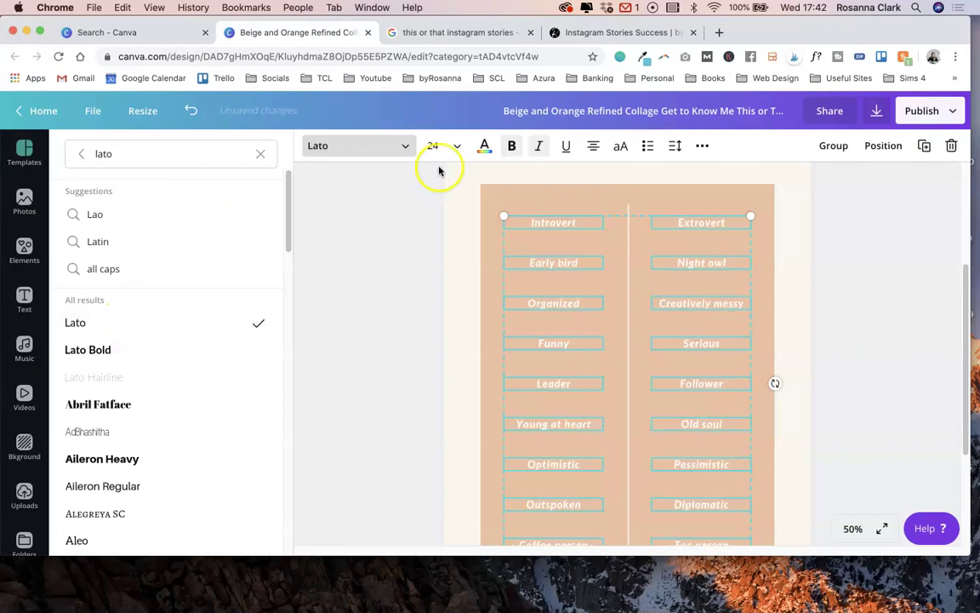
click(512, 147)
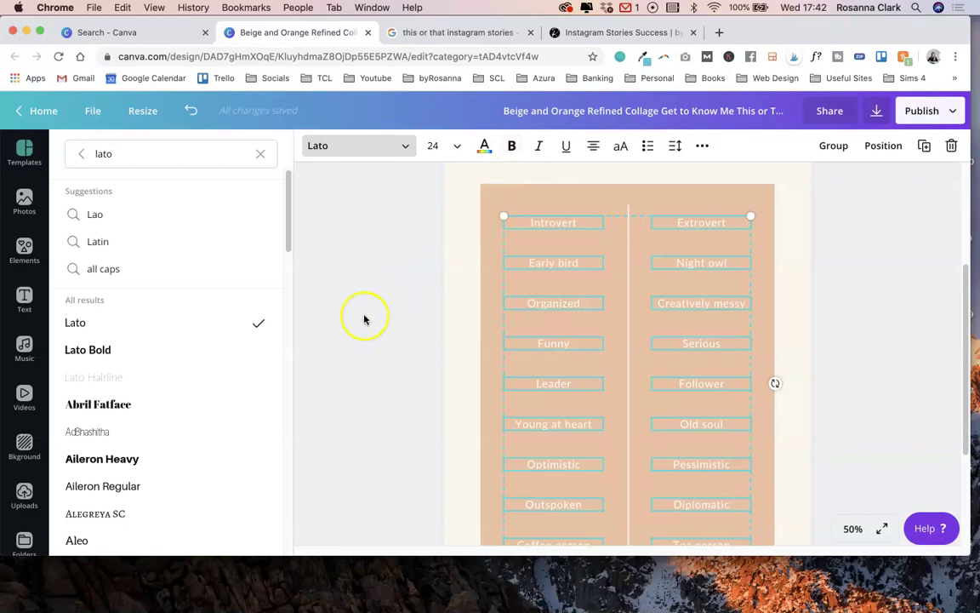
scroll(411, 286, down, 3)
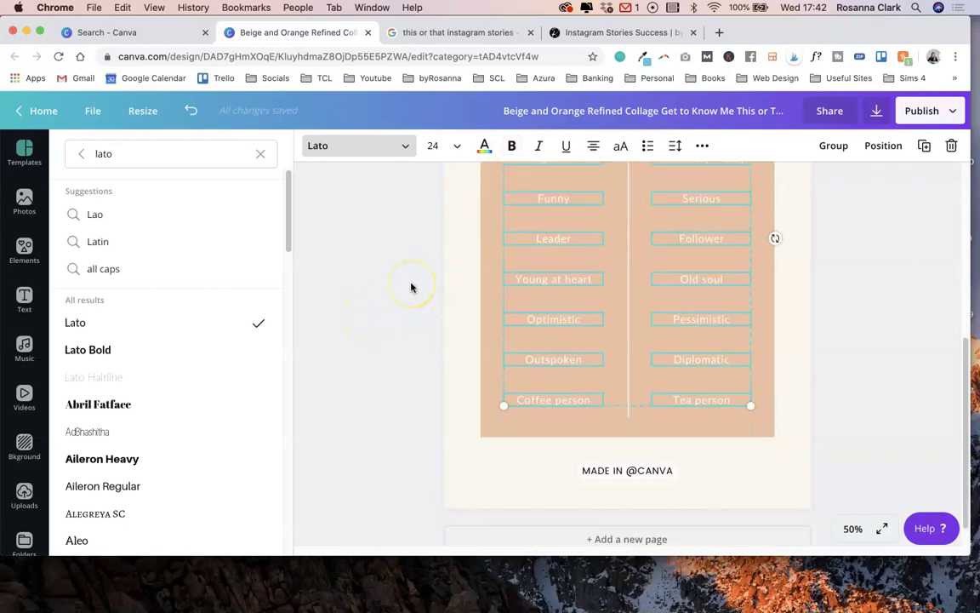
scroll(411, 287, up, 5)
Try out page background colours, including light grey and a custom colour picker.
click(411, 287)
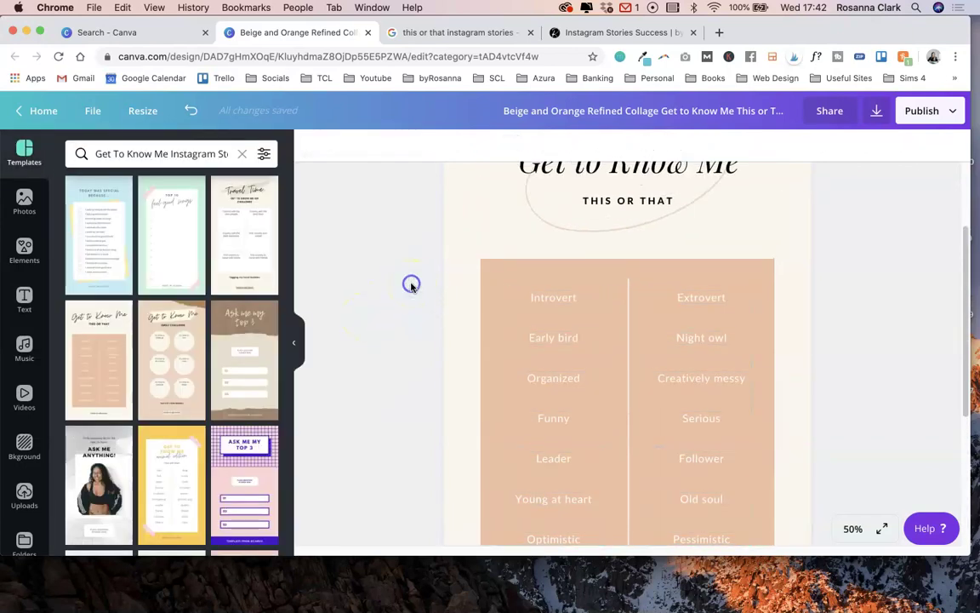
scroll(411, 287, up, 3)
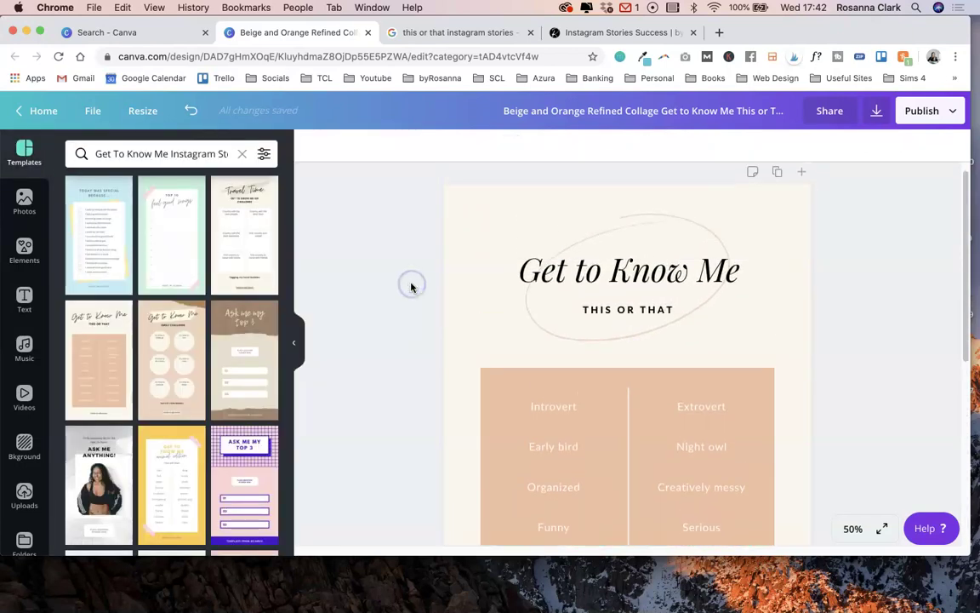
click(513, 225)
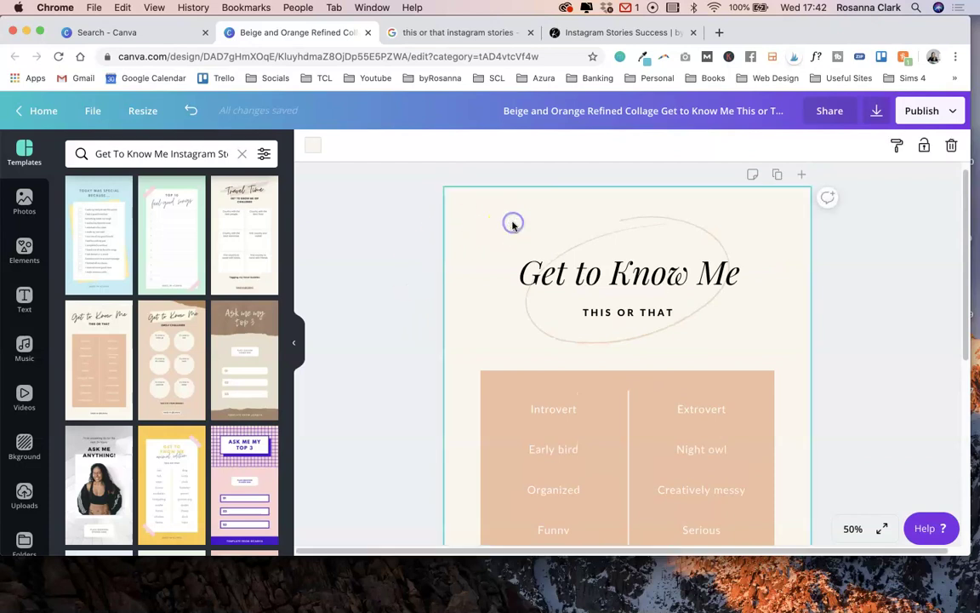
click(315, 148)
scroll(243, 281, down, 2)
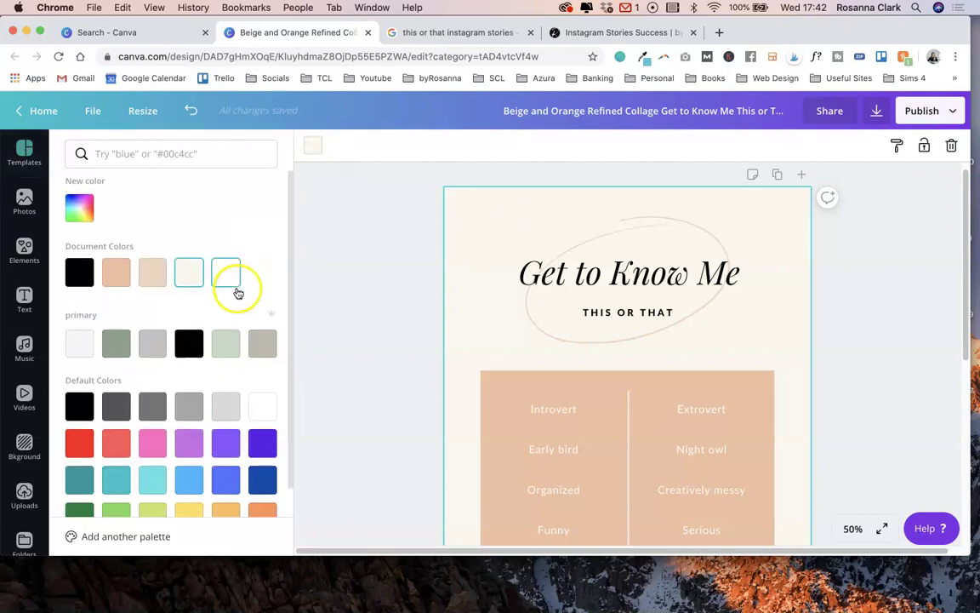
click(81, 327)
click(383, 273)
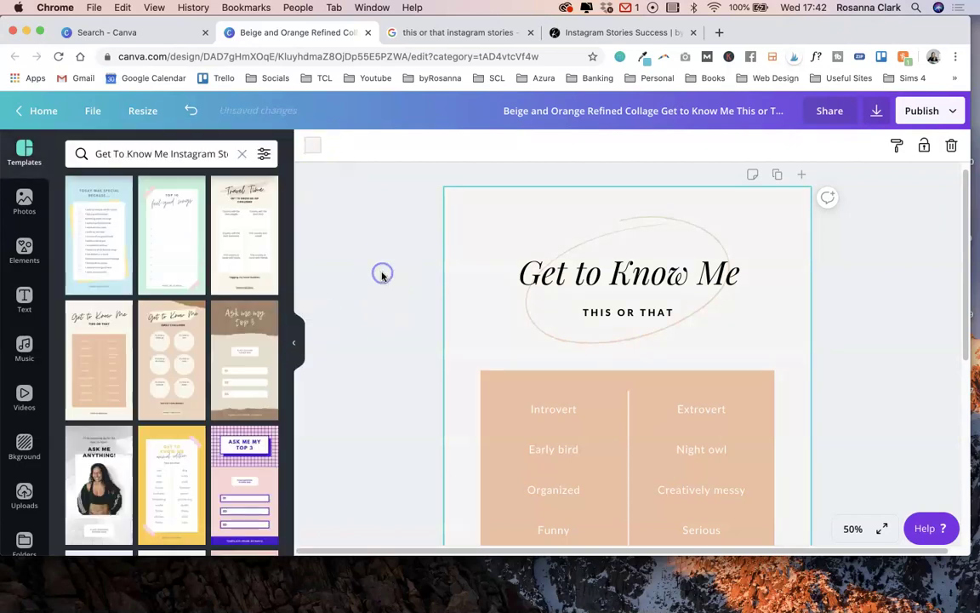
click(313, 151)
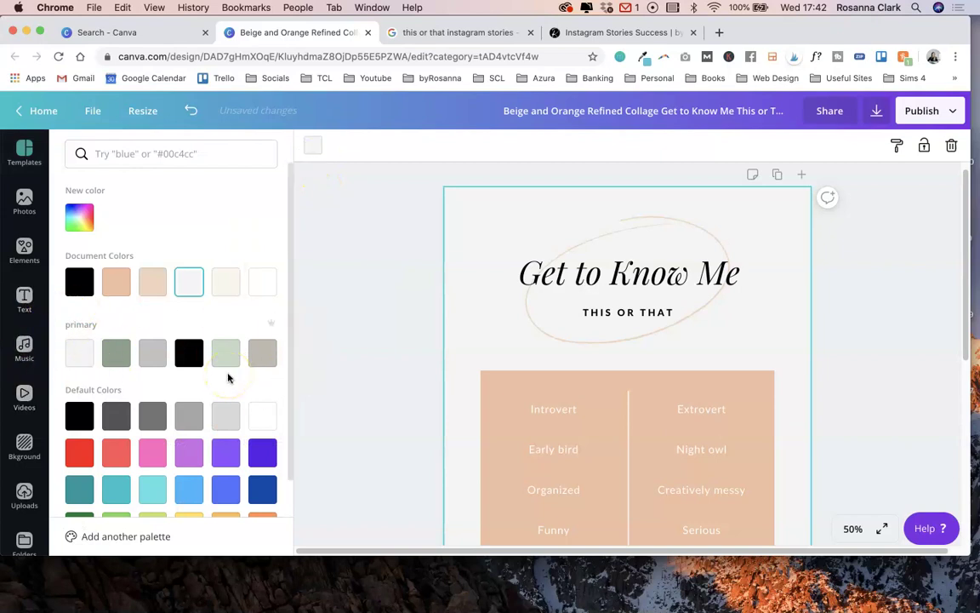
scroll(196, 391, down, 1)
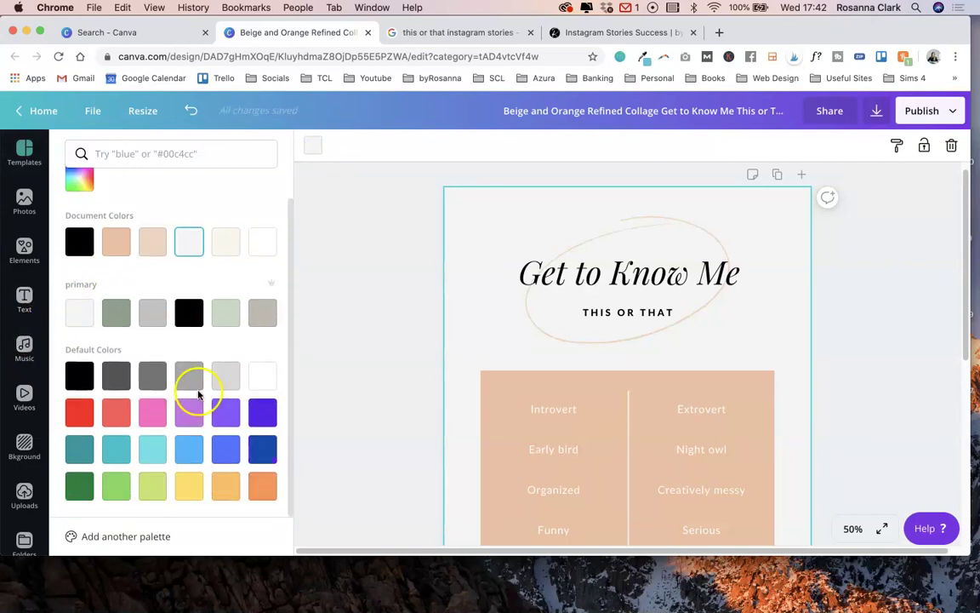
scroll(197, 389, up, 1)
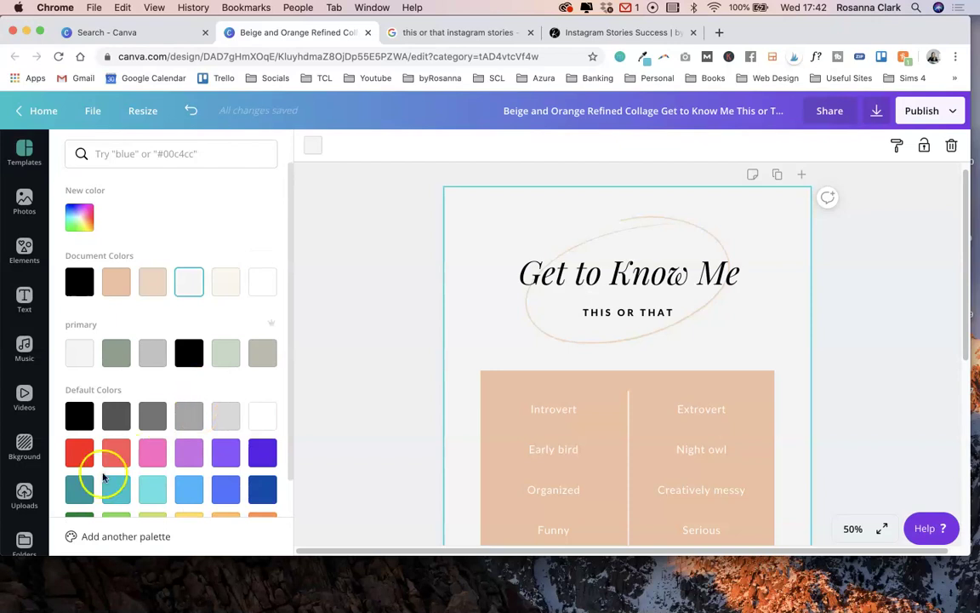
click(80, 217)
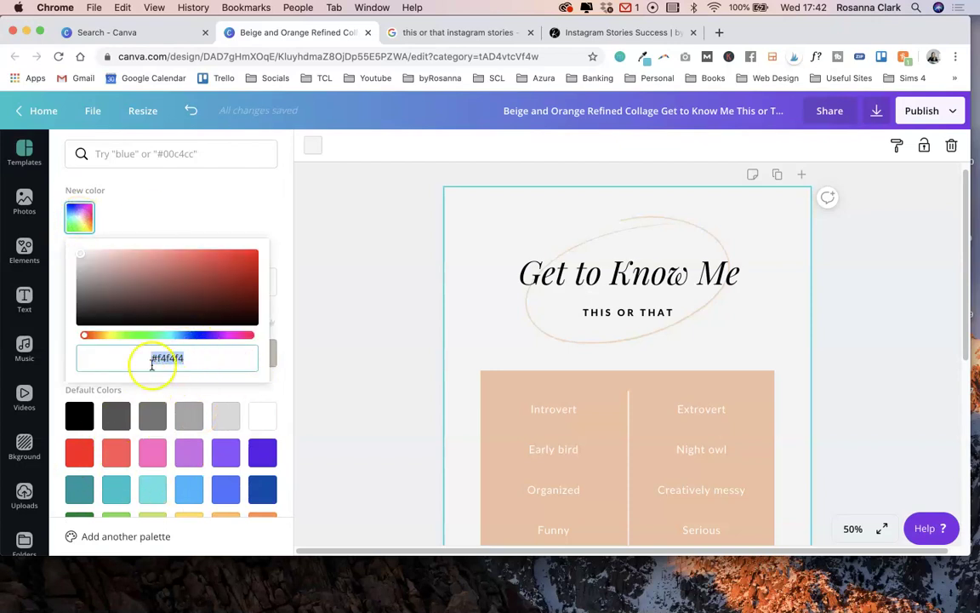
click(394, 236)
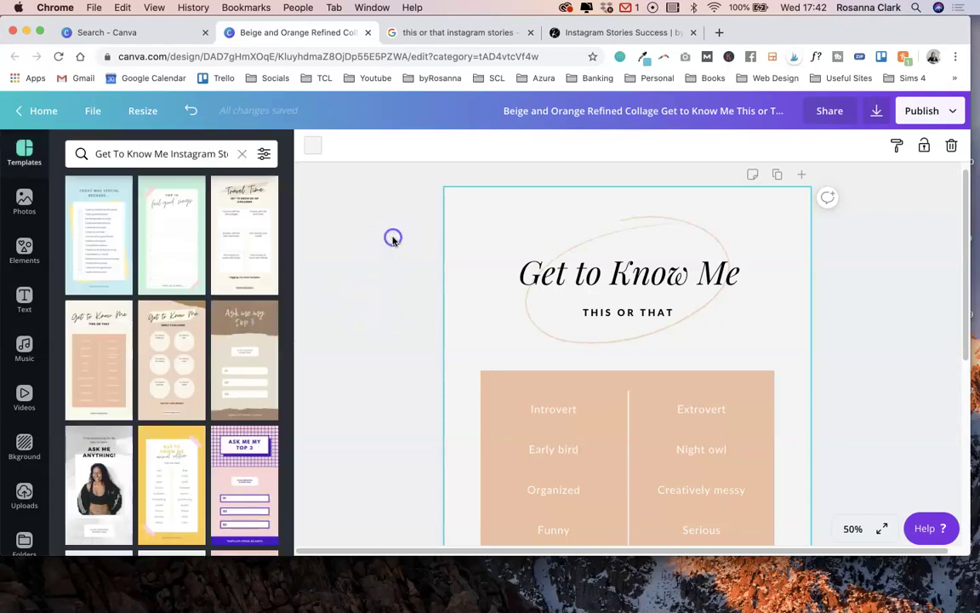
Recolour the ellipse around the title with a muted grey palette colour.
click(523, 191)
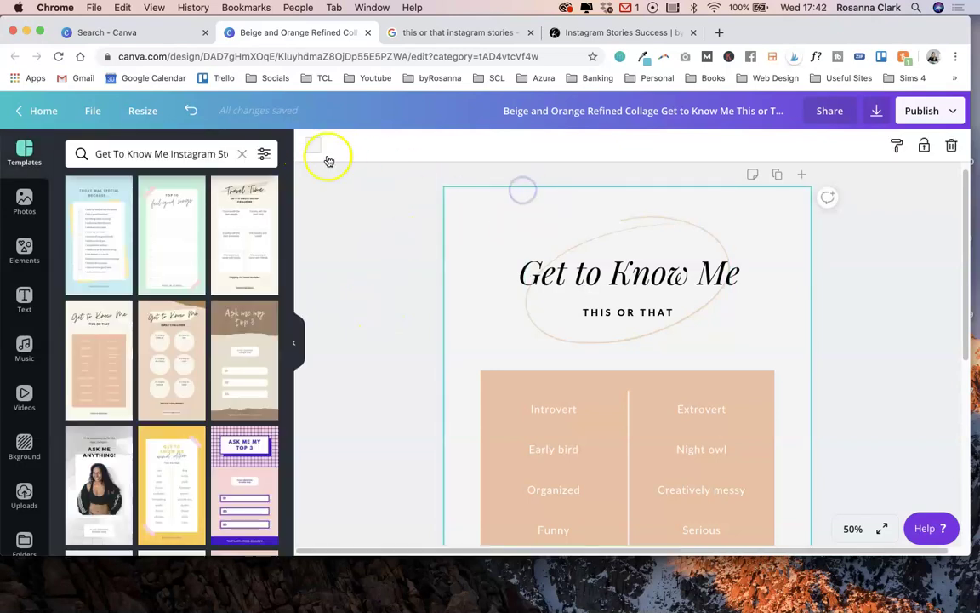
click(606, 241)
click(651, 231)
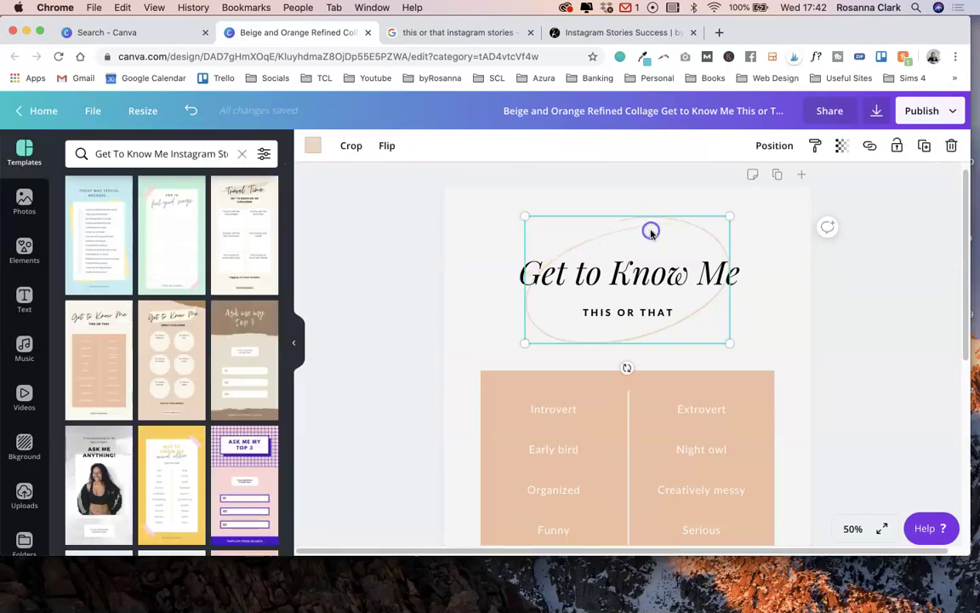
click(311, 145)
click(116, 352)
click(376, 333)
scroll(376, 333, down, 2)
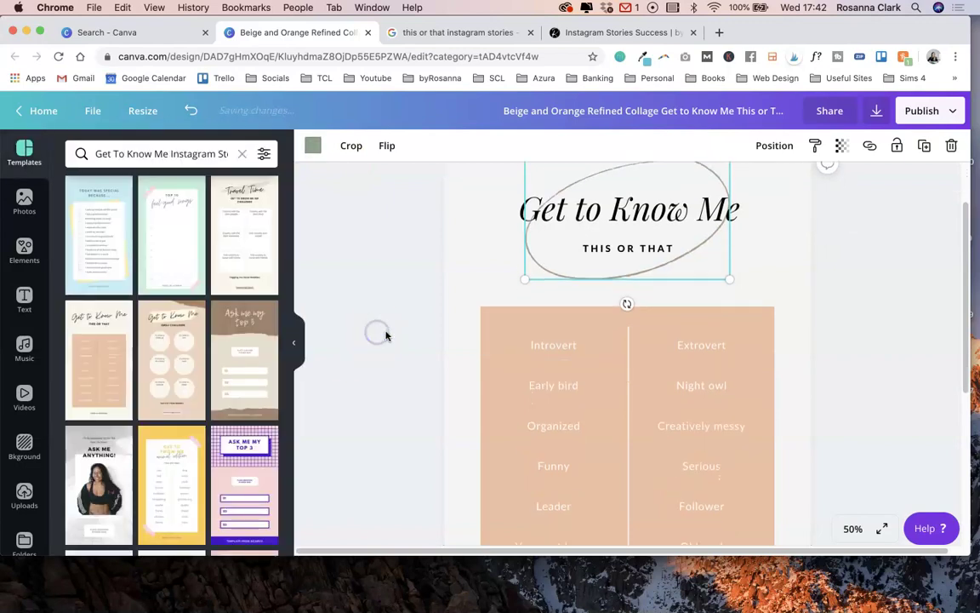
Turn the peach option table background sage green.
click(518, 308)
click(311, 145)
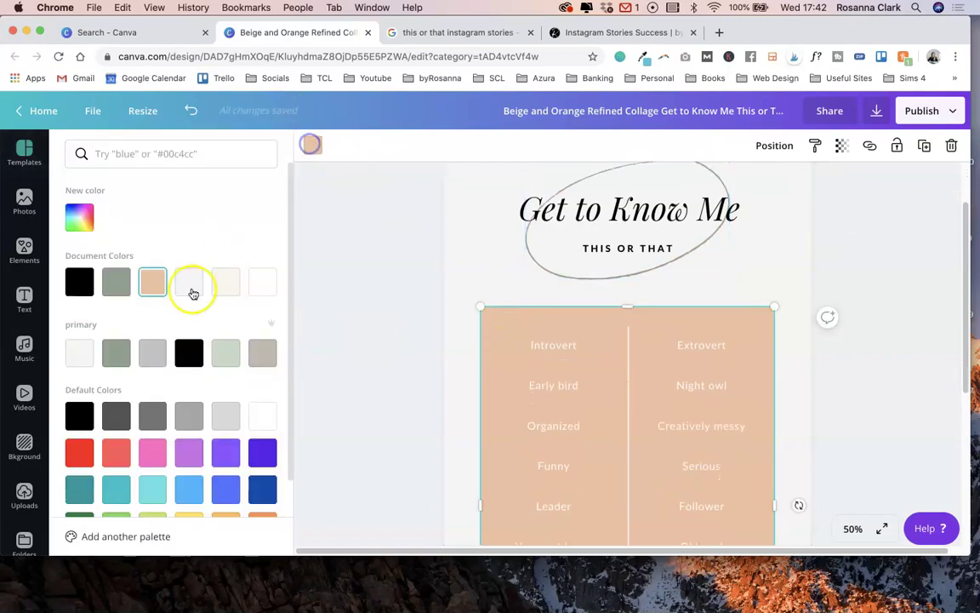
click(232, 351)
click(428, 366)
scroll(427, 365, down, 5)
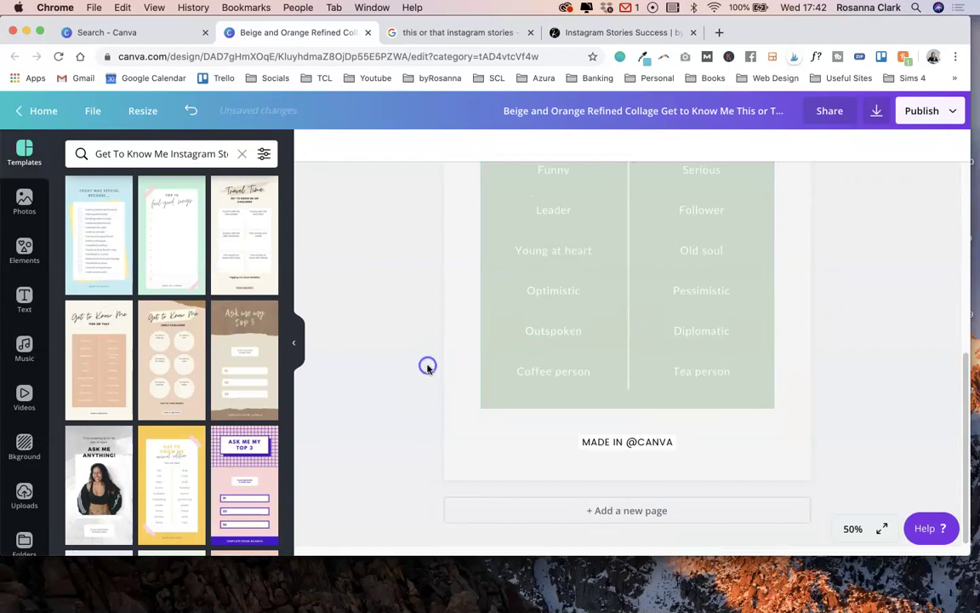
click(638, 442)
Replace CANVA in the footer credit with the creator's Instagram handle, widening it onto one line.
click(630, 442)
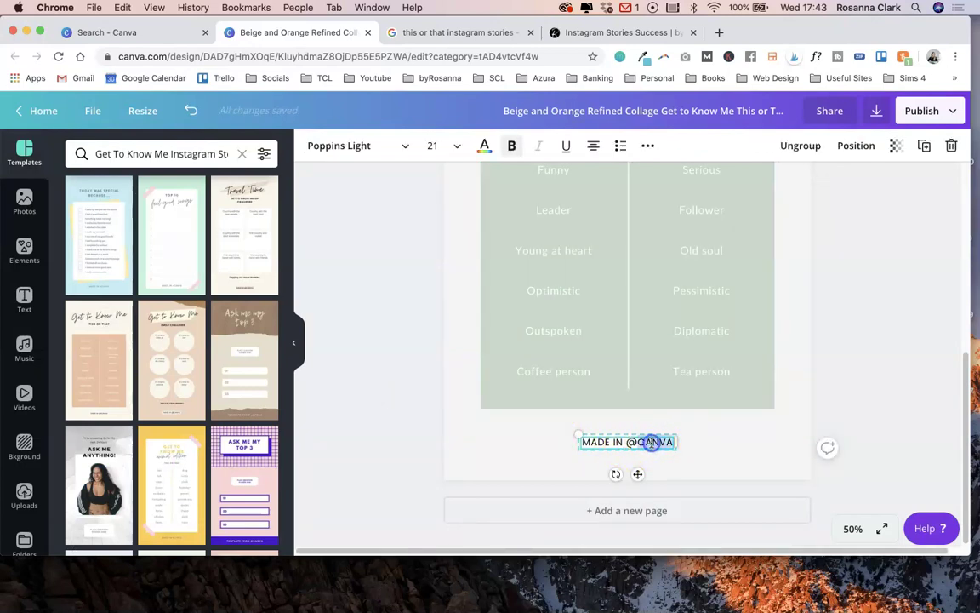
text(by)
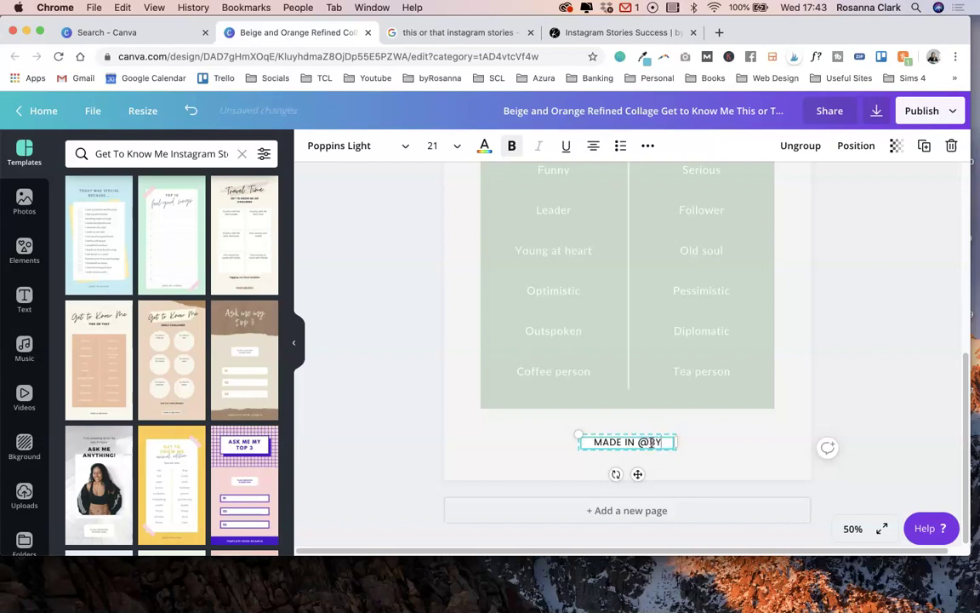
text(.rosanna)
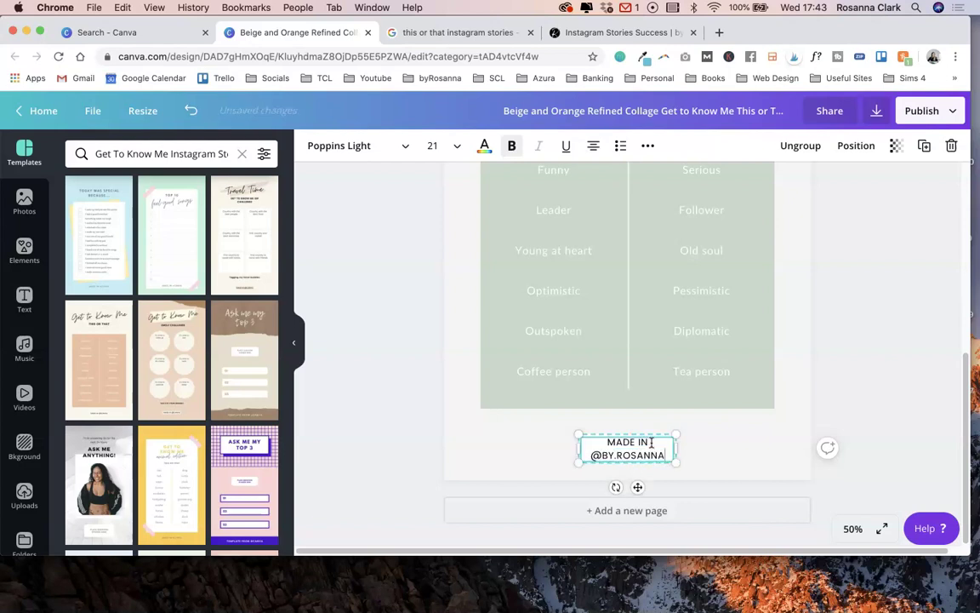
drag(676, 451, 728, 451)
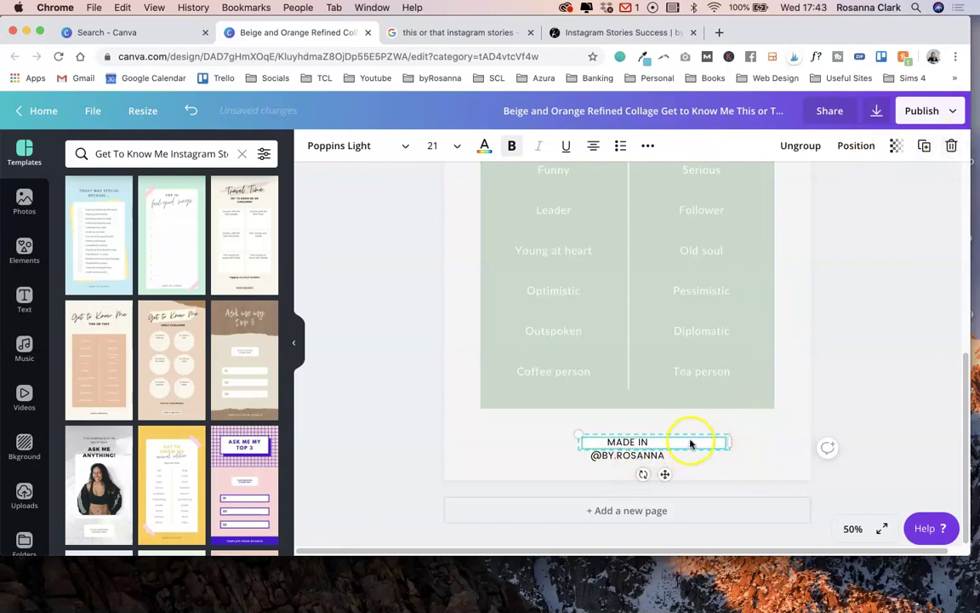
Ungroup the footer credit text from its group.
click(954, 146)
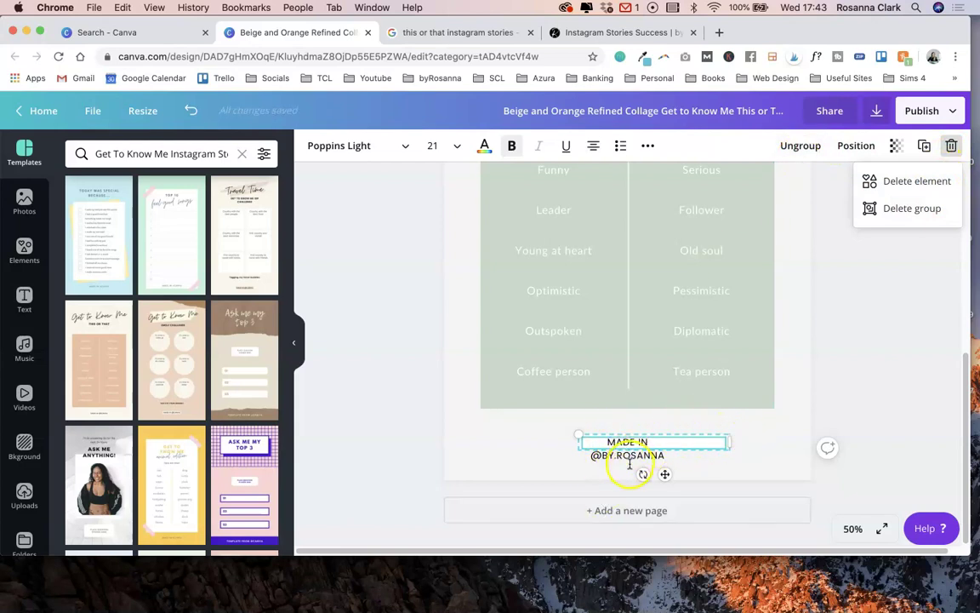
click(799, 144)
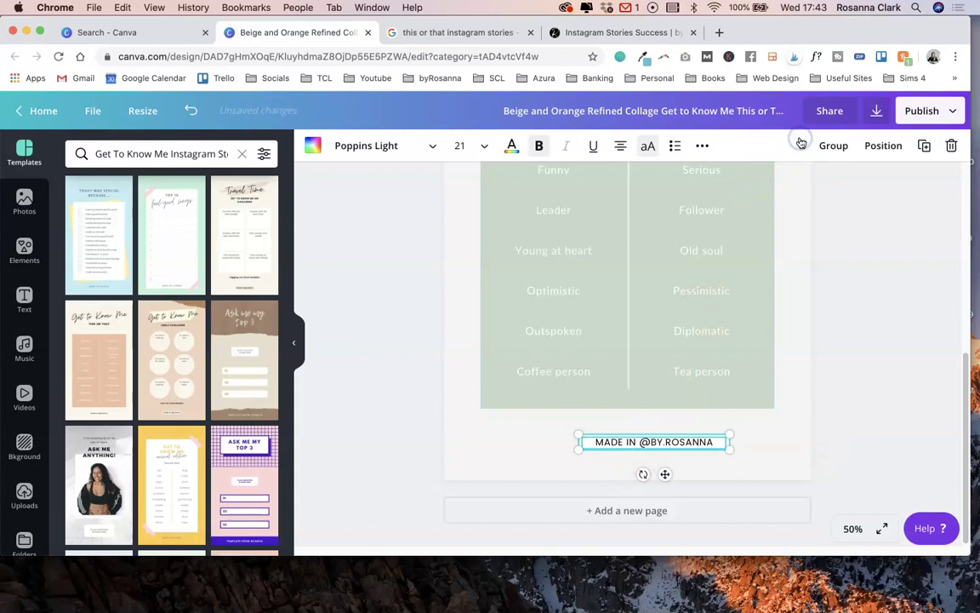
click(856, 302)
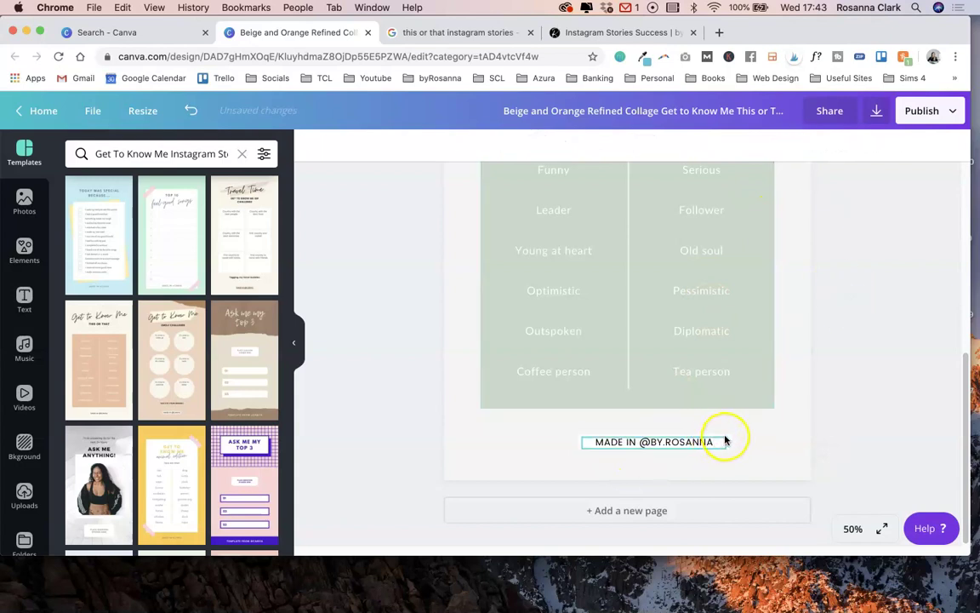
click(725, 440)
click(949, 146)
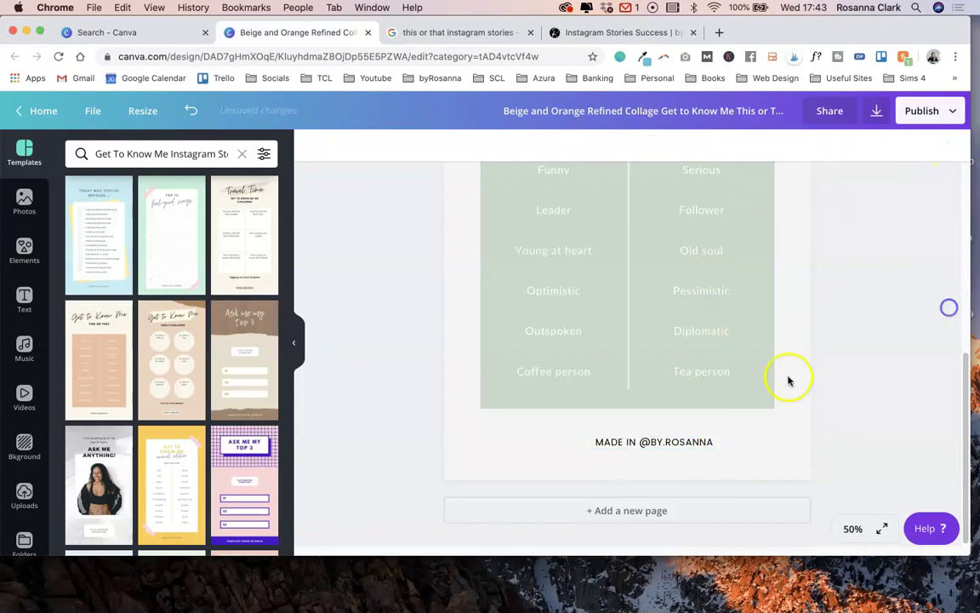
Centre the footer credit under the sage-green table and review the This or That list.
drag(683, 443, 656, 442)
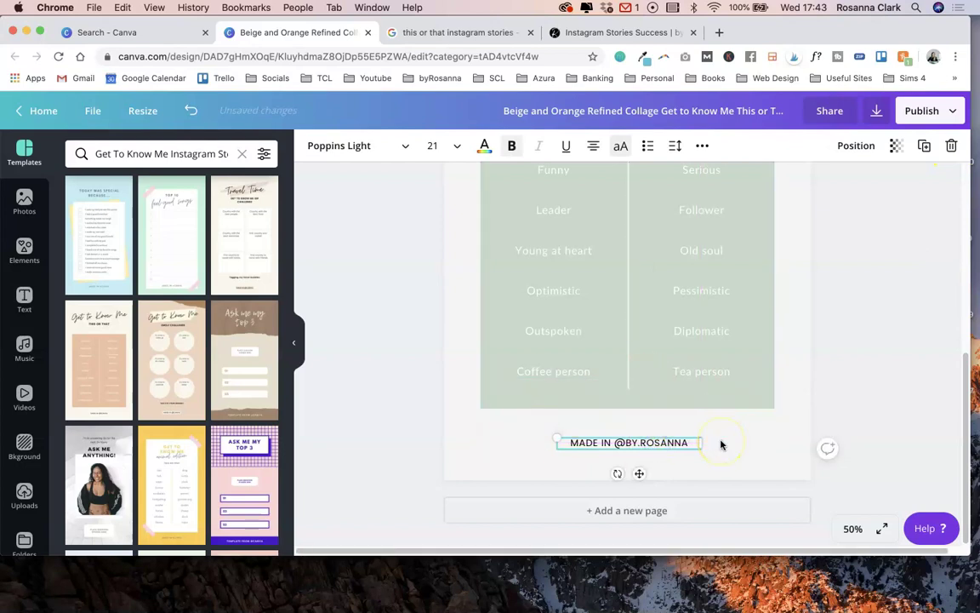
scroll(835, 299, up, 2)
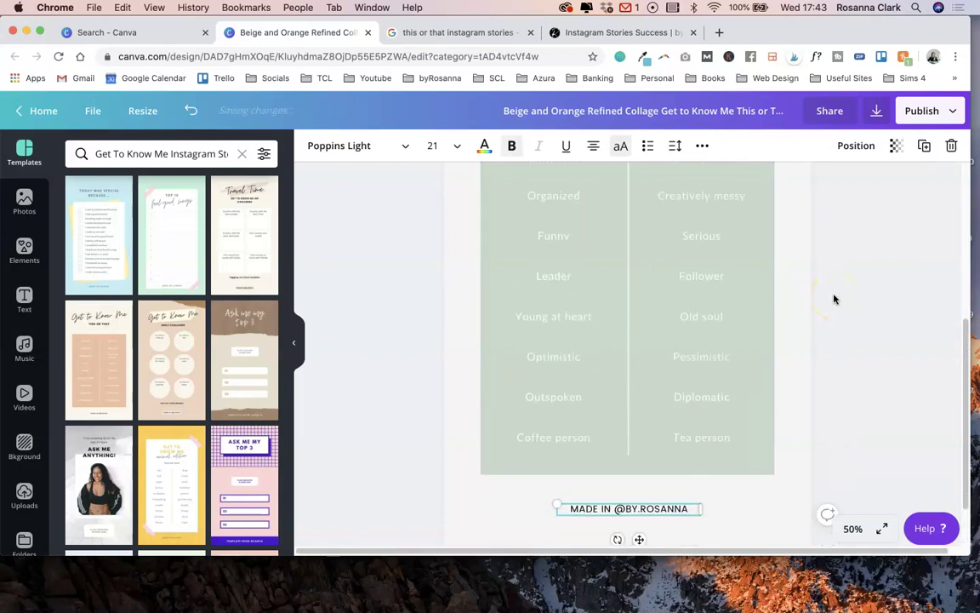
click(845, 306)
scroll(750, 390, up, 8)
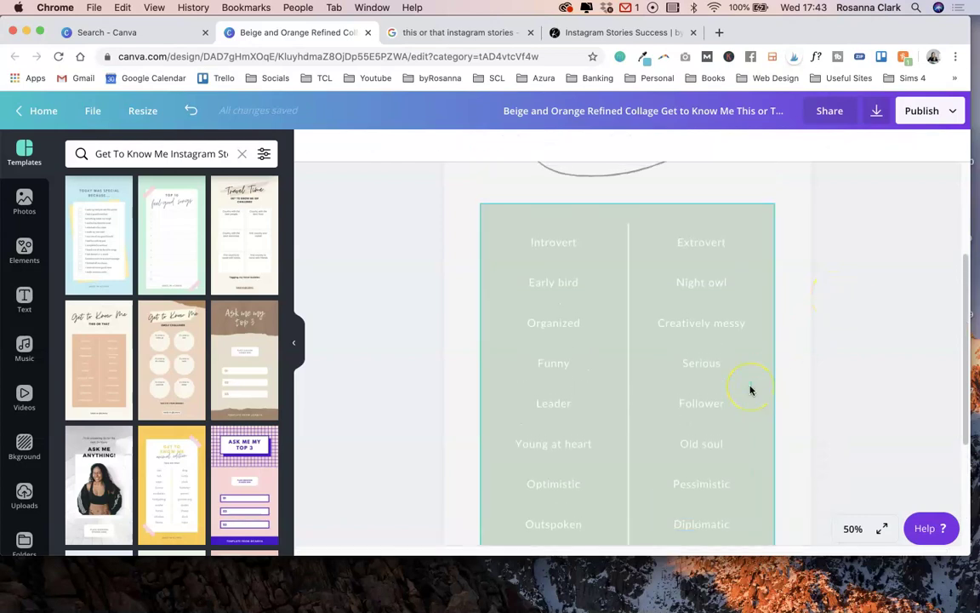
scroll(750, 389, down, 8)
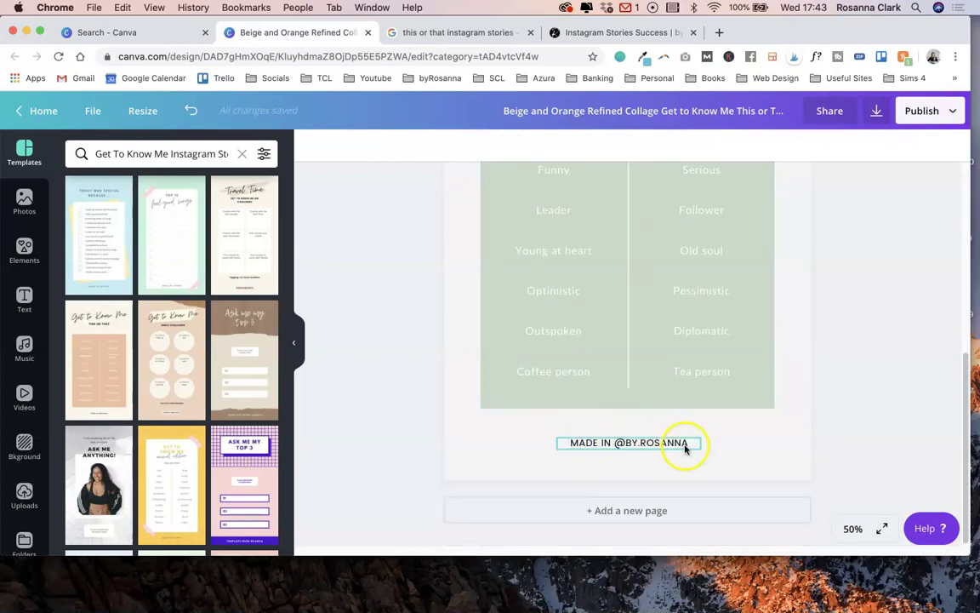
scroll(677, 417, up, 5)
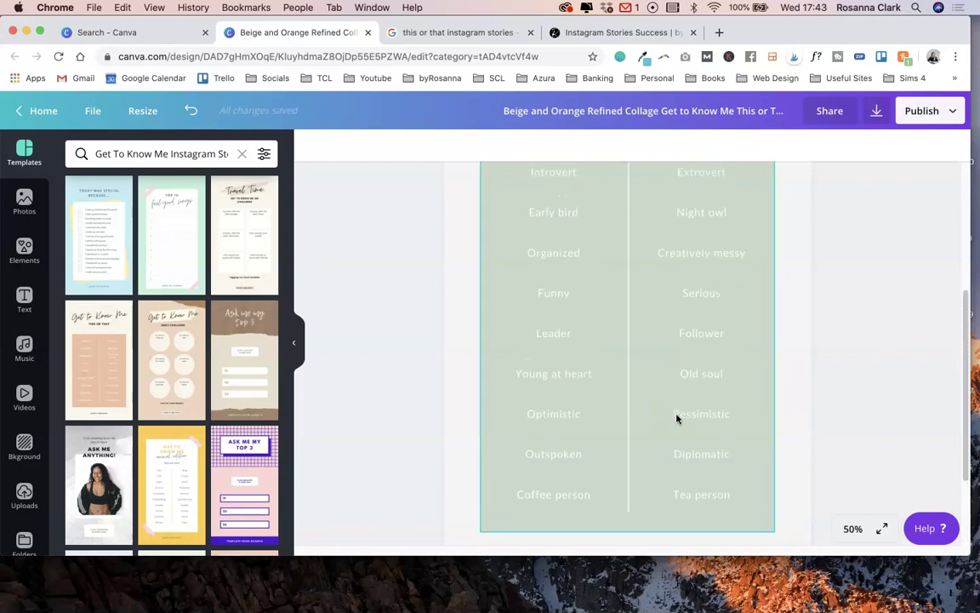
scroll(677, 417, up, 3)
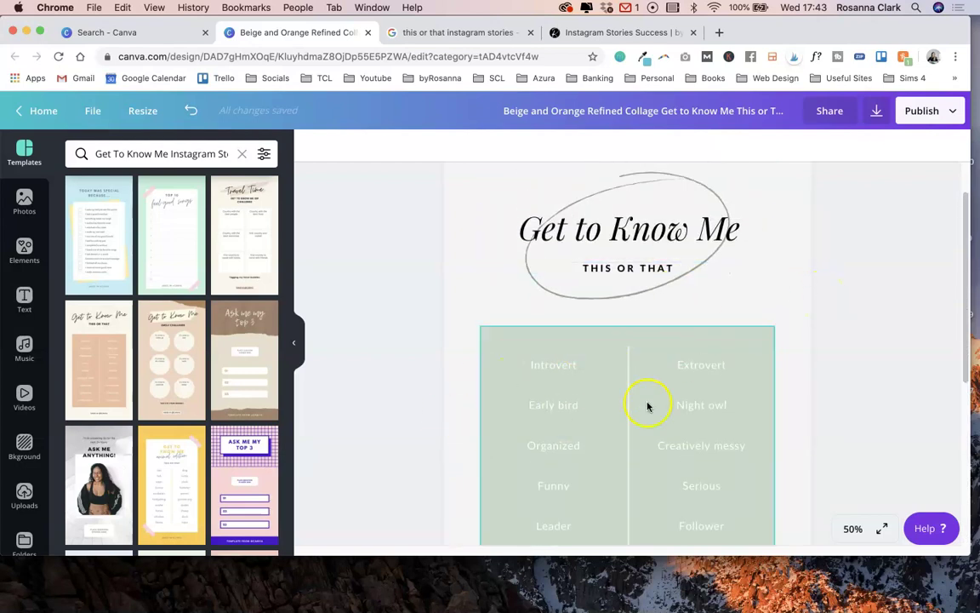
scroll(644, 408, down, 2)
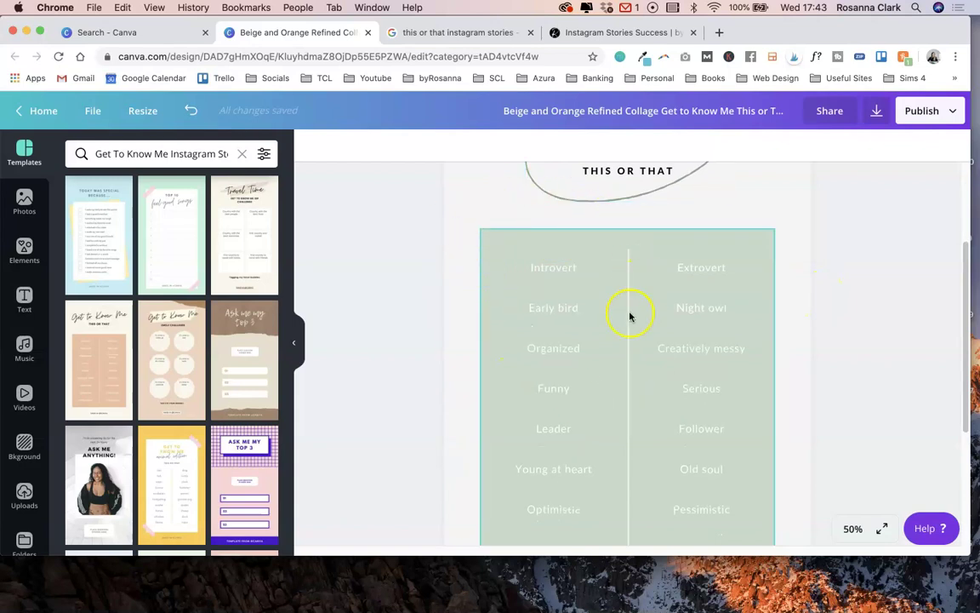
scroll(629, 317, down, 2)
scroll(629, 316, up, 4)
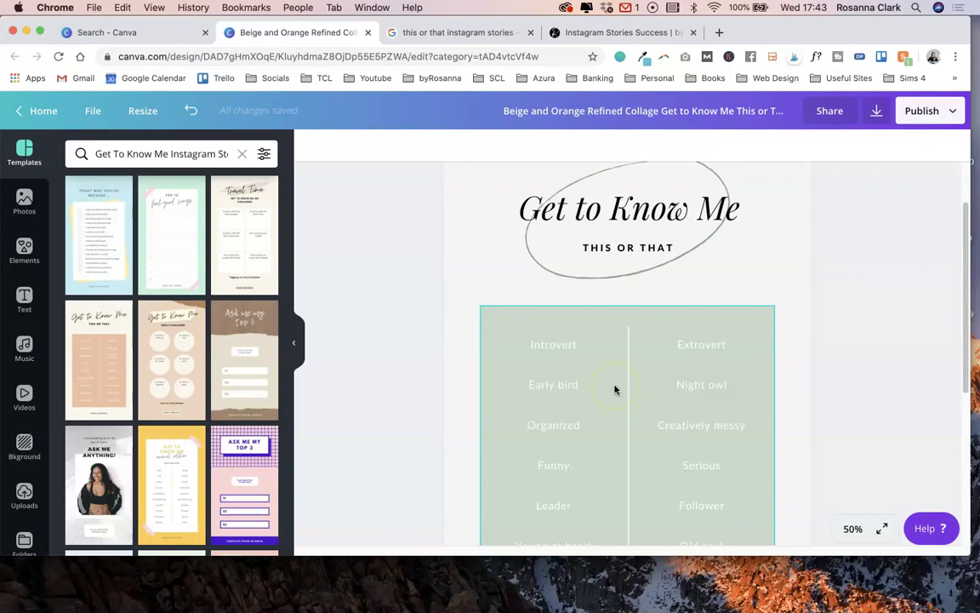
scroll(615, 390, up, 2)
scroll(615, 389, down, 2)
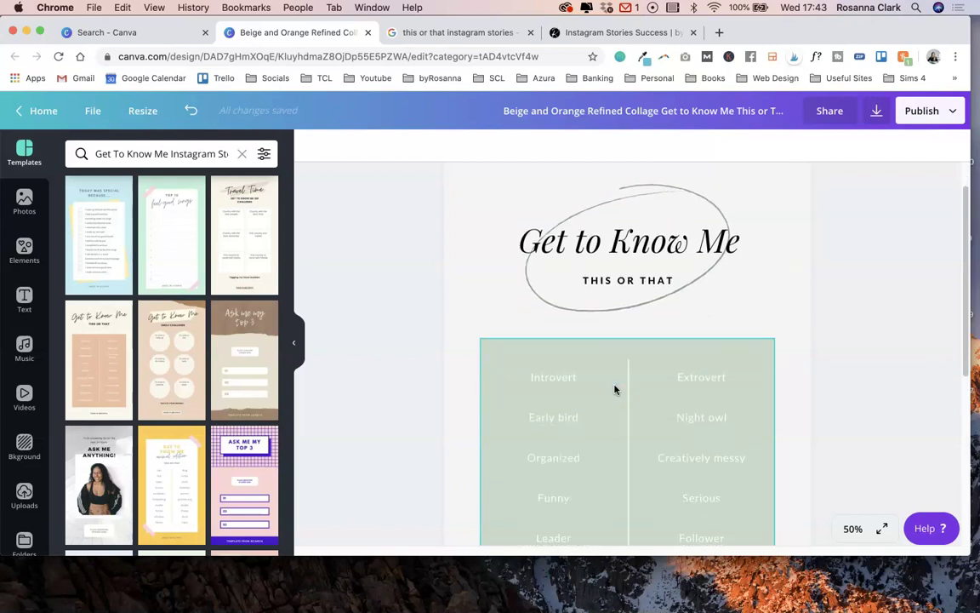
scroll(615, 390, down, 5)
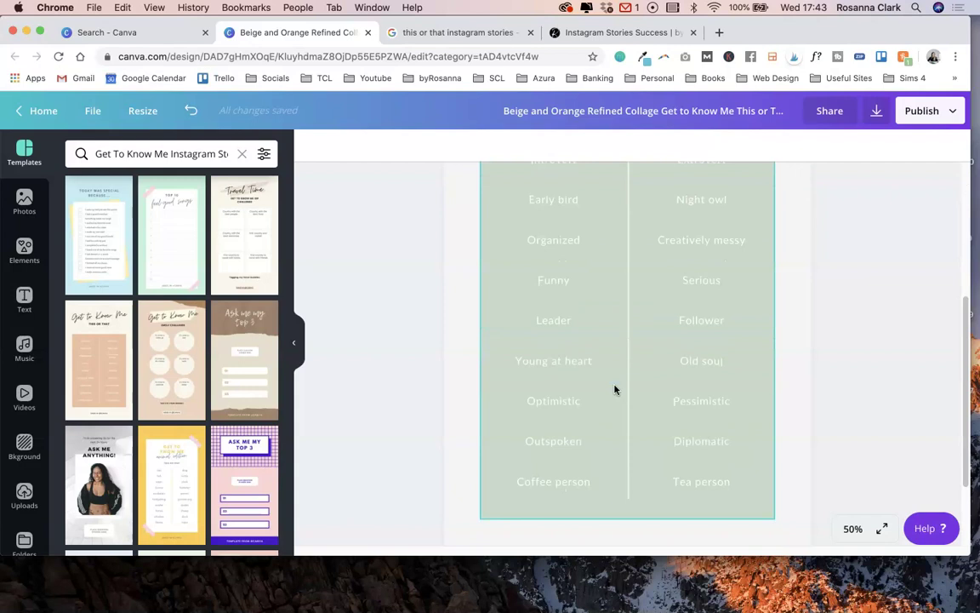
scroll(615, 389, down, 2)
Reselect the footer credit text to check its placement beneath the table.
click(568, 494)
click(657, 495)
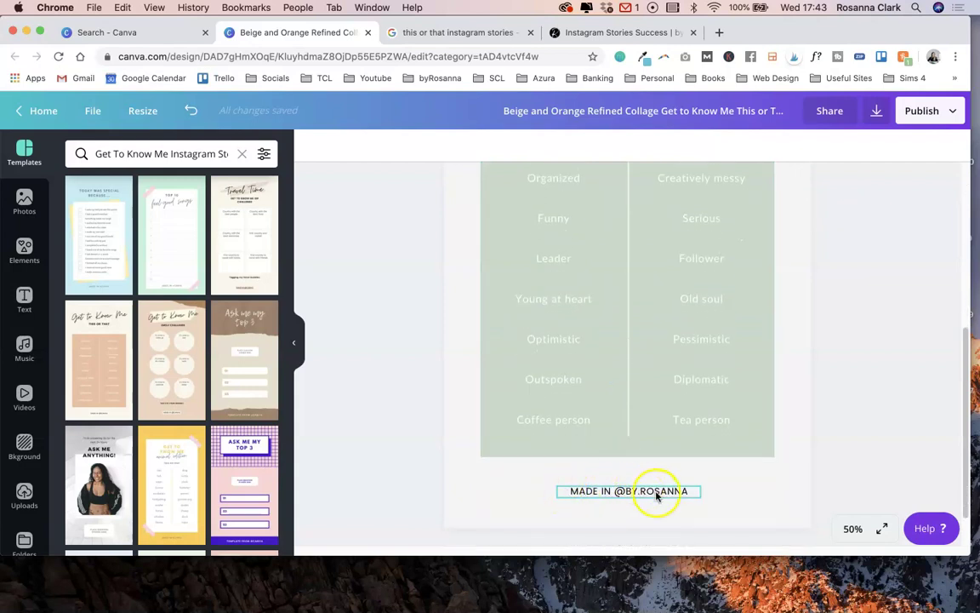
click(823, 271)
scroll(823, 272, up, 4)
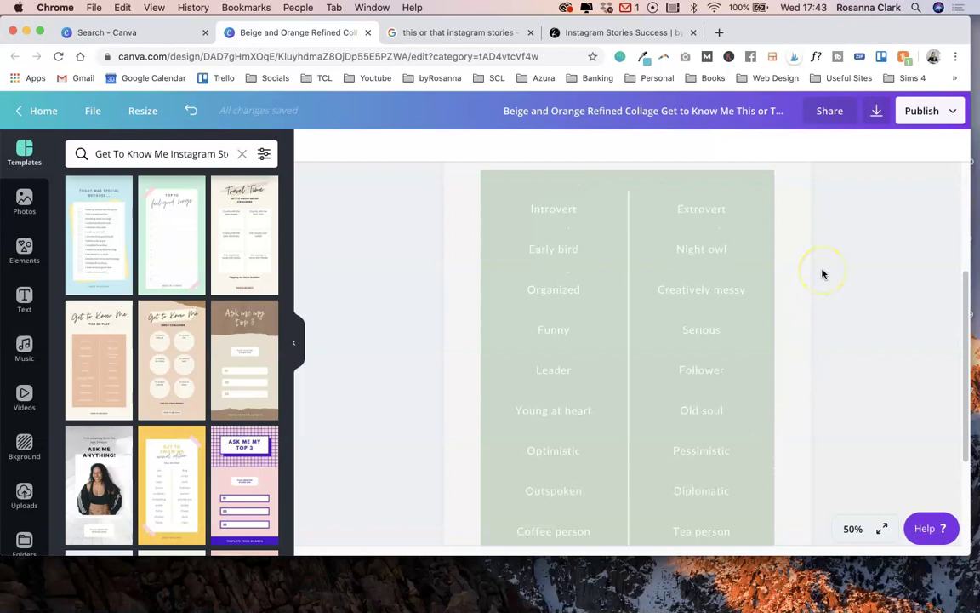
scroll(822, 273, down, 3)
scroll(820, 309, up, 5)
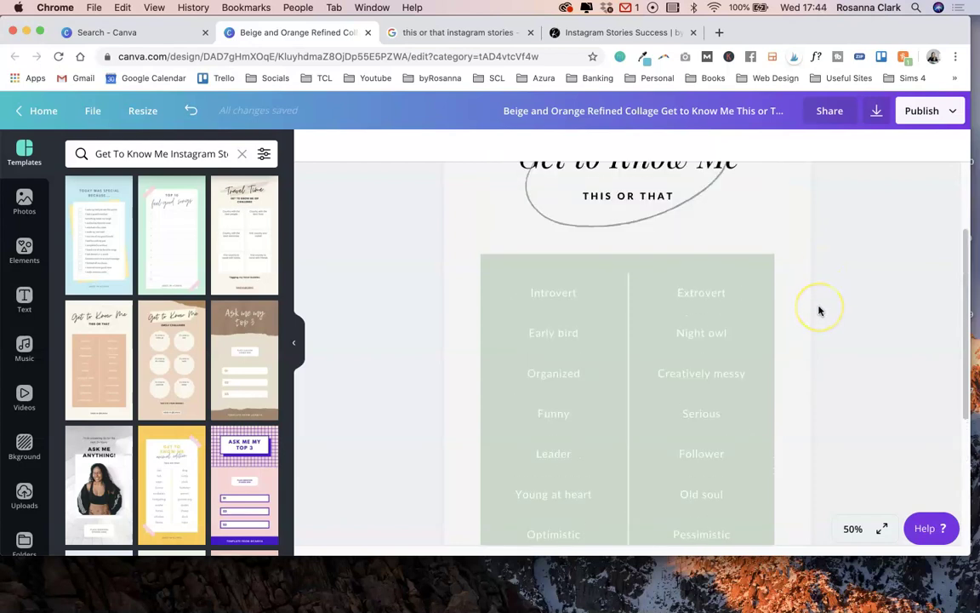
scroll(820, 311, down, 3)
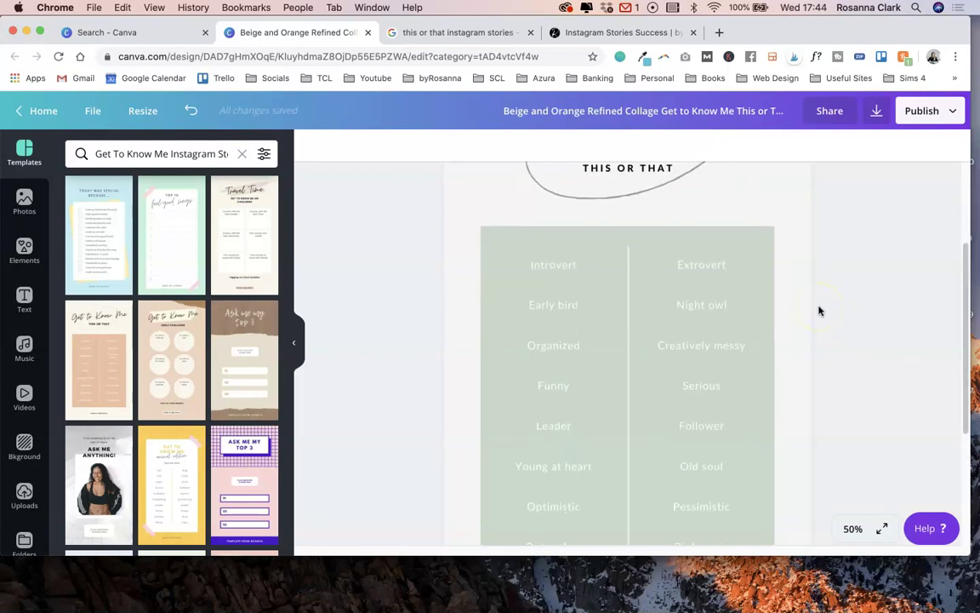
Check the Introvert and Extrovert labels, then return to the top of the page.
click(553, 265)
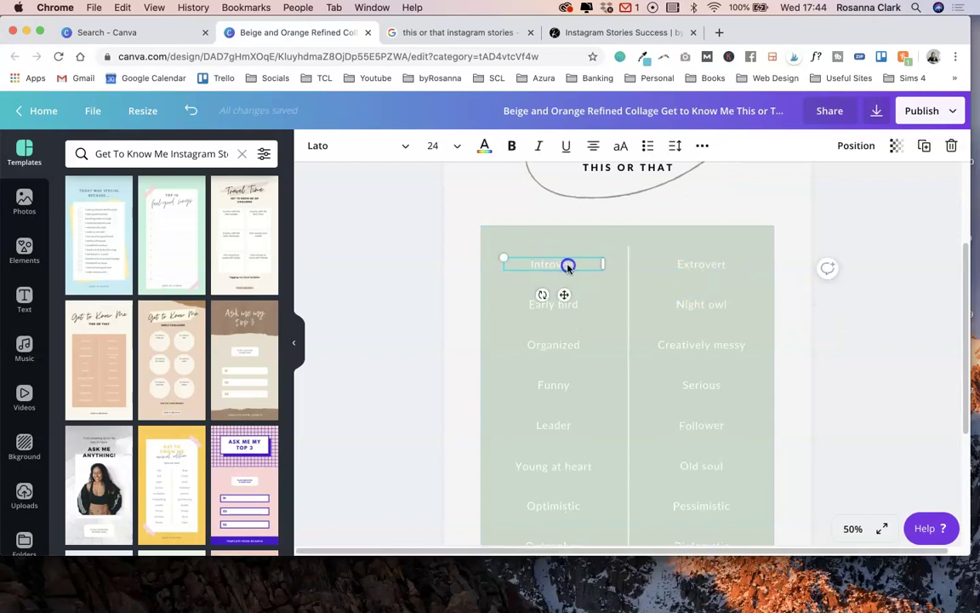
click(715, 265)
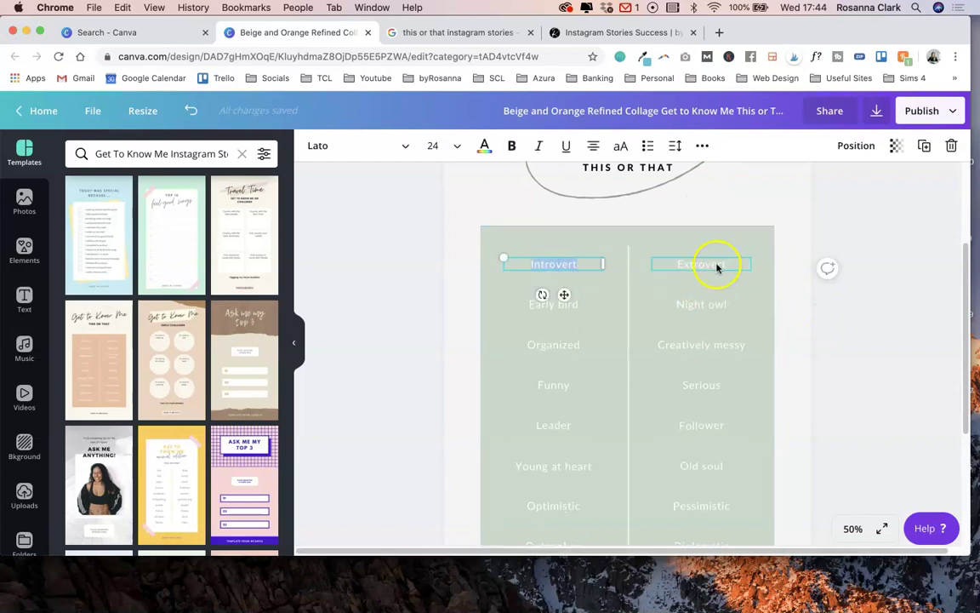
click(898, 265)
scroll(880, 363, down, 4)
scroll(879, 362, up, 6)
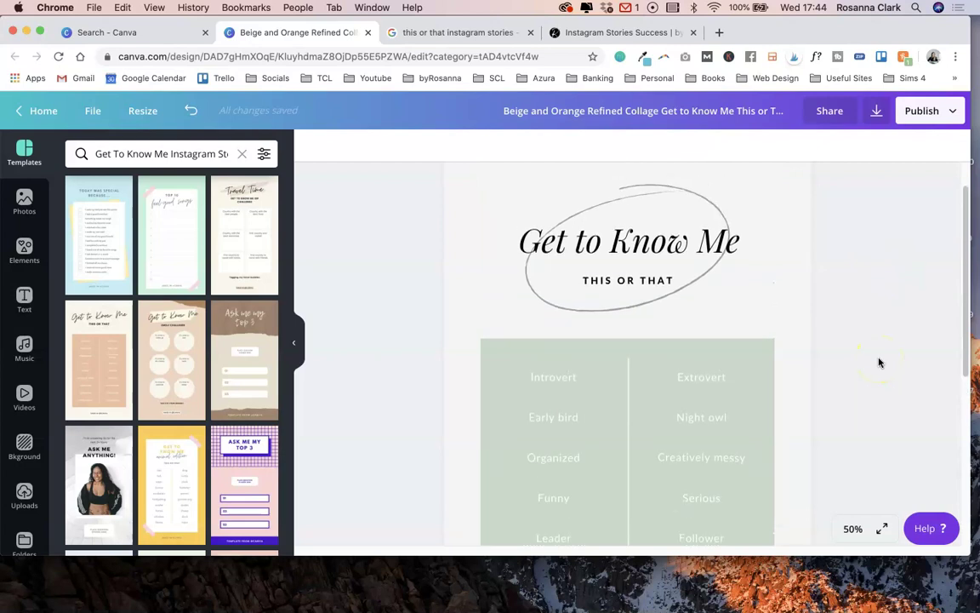
scroll(880, 362, down, 3)
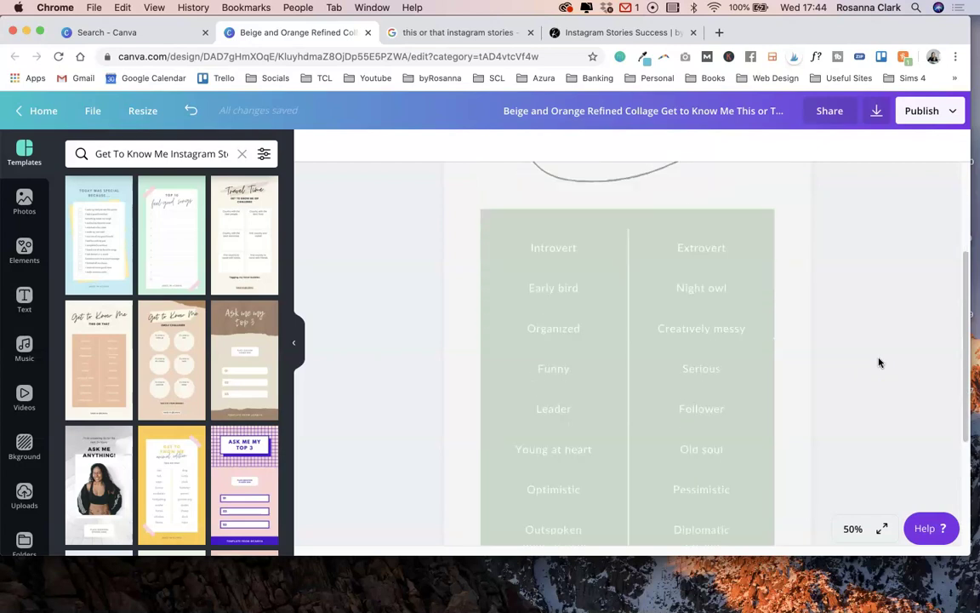
scroll(880, 362, up, 3)
scroll(877, 361, down, 1)
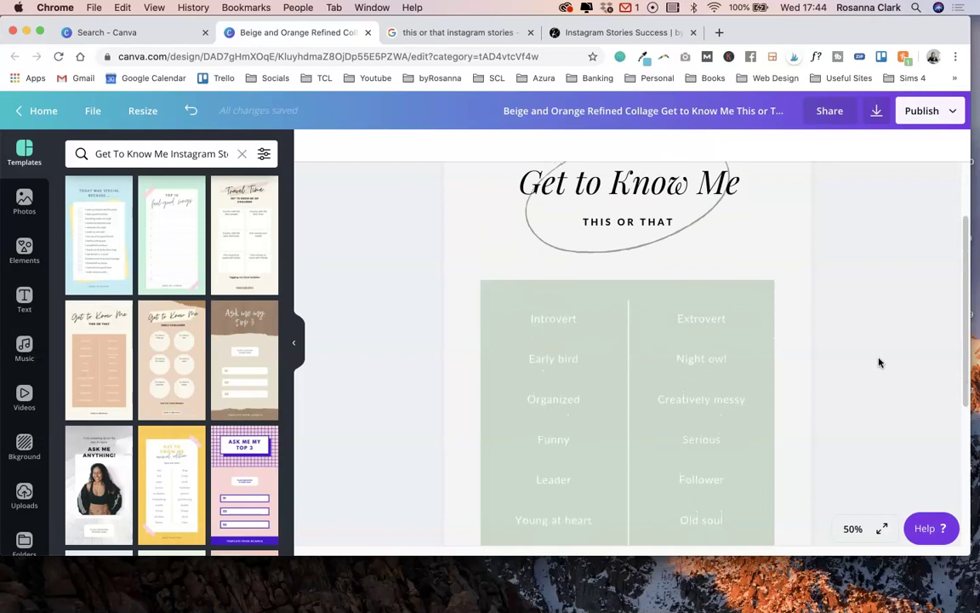
scroll(586, 438, down, 3)
scroll(587, 439, up, 1)
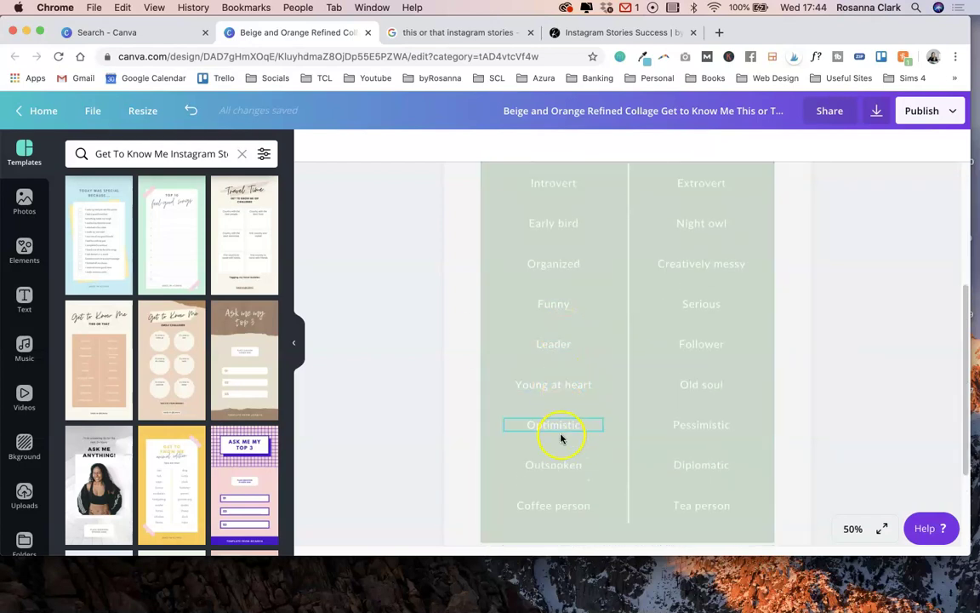
scroll(562, 442, up, 1)
scroll(561, 448, up, 4)
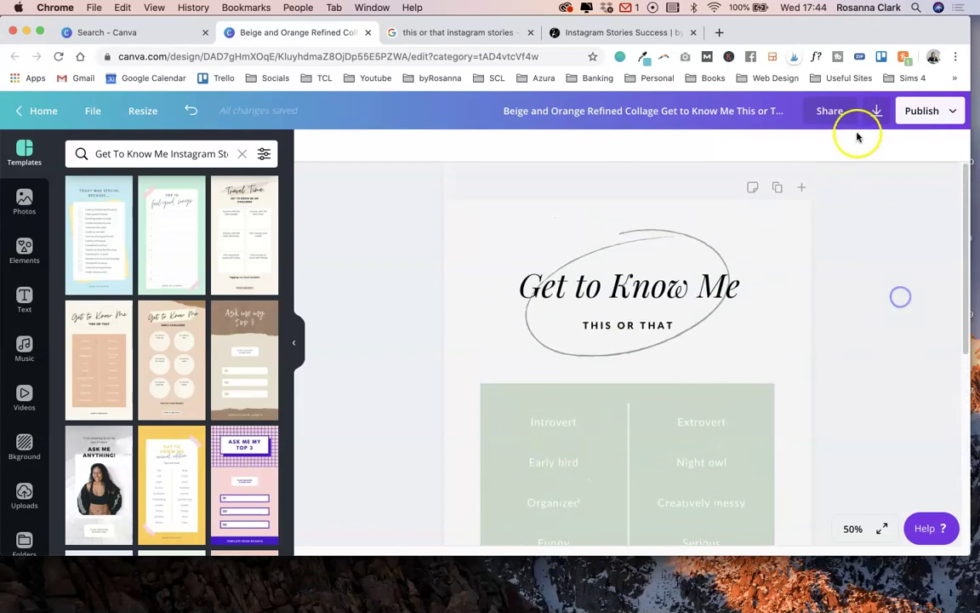
Rename the design to 'This Or That'.
click(766, 119)
drag(511, 109, 842, 142)
text(This Or That)
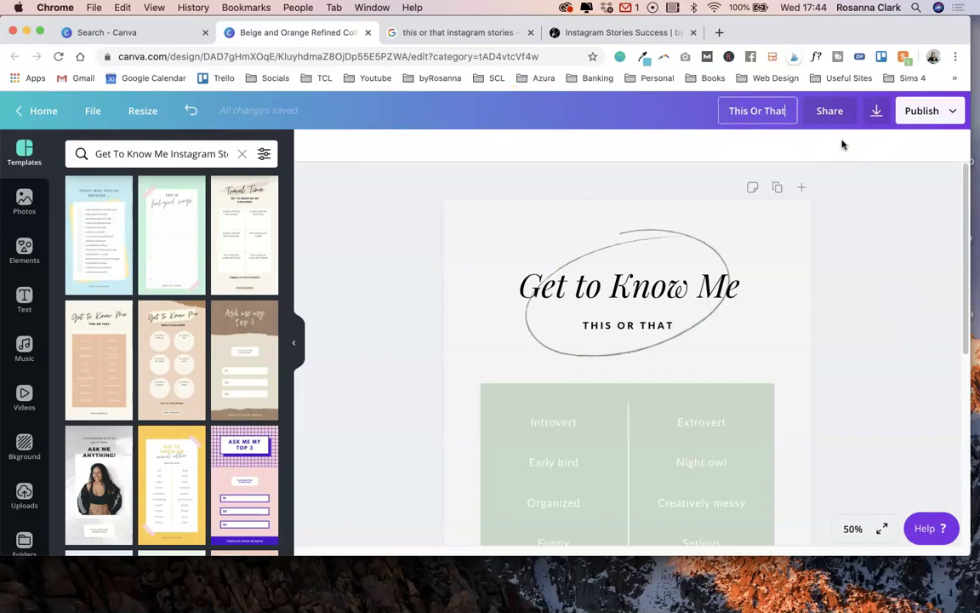
click(424, 212)
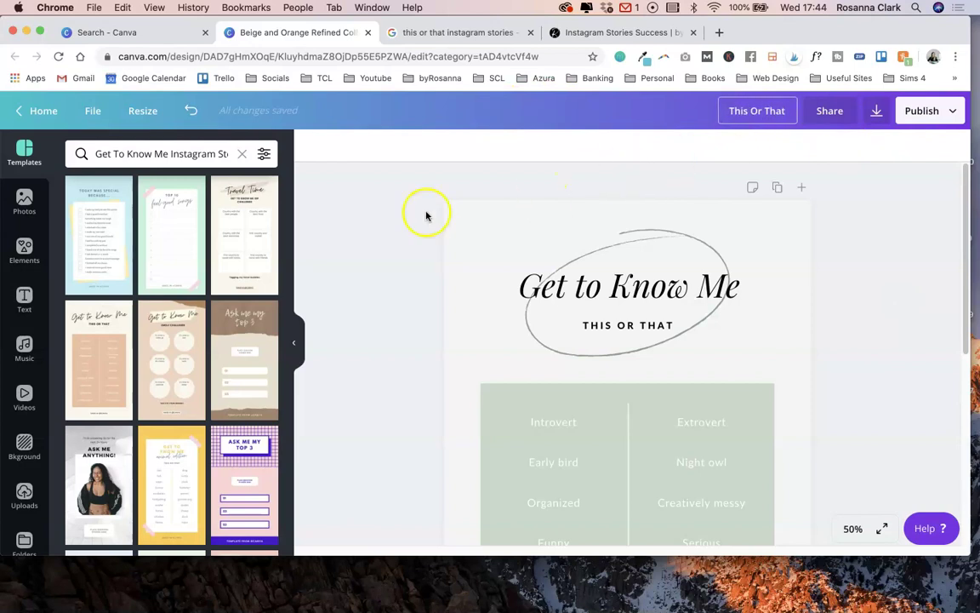
Download the design as a PNG and dismiss the published message.
click(877, 112)
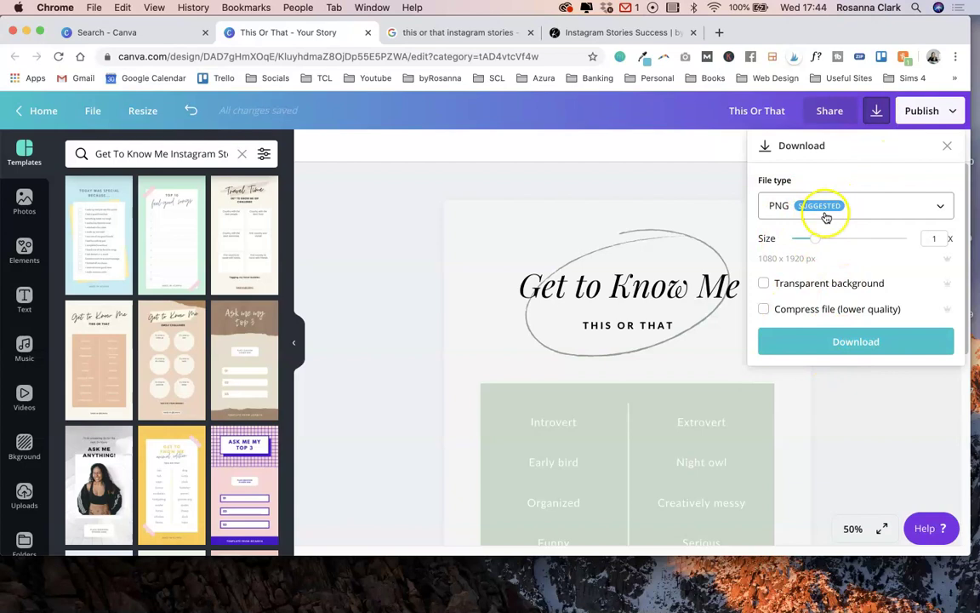
click(848, 344)
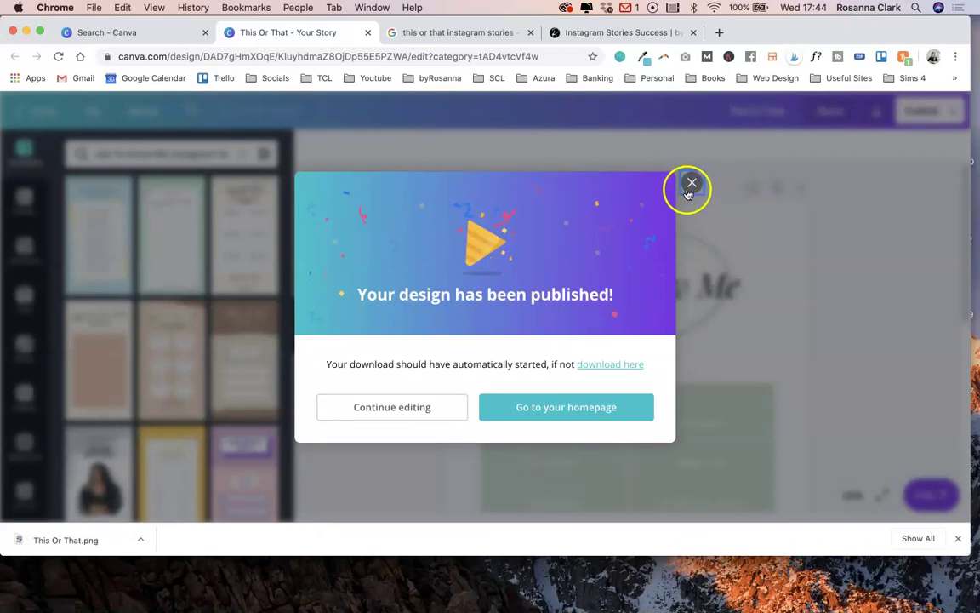
click(692, 184)
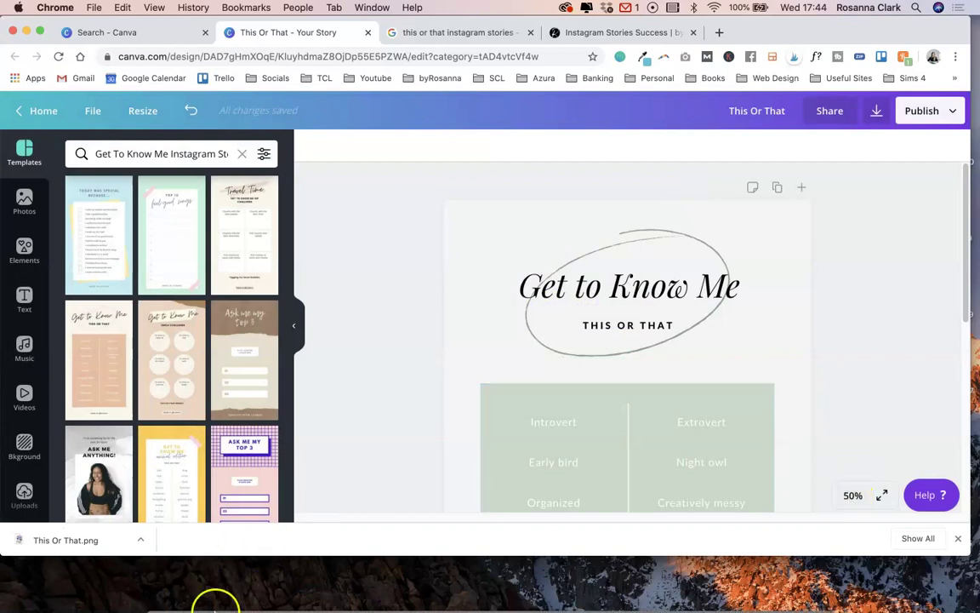
Share This Or That.png from Finder's Downloads via AirDrop to the nearby iPhone.
click(176, 586)
click(164, 219)
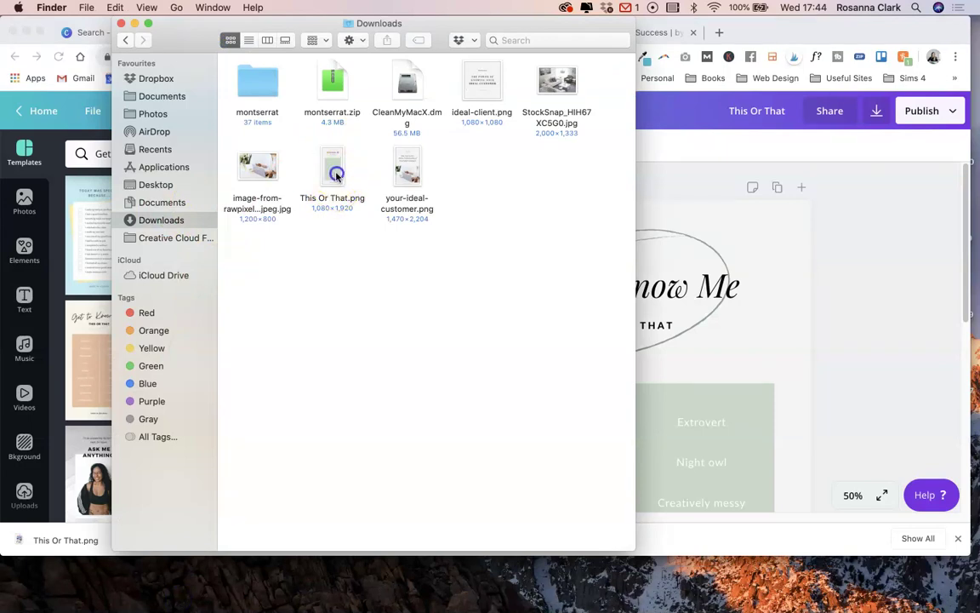
click(334, 173)
right_click(336, 175)
mouse_move(424, 343)
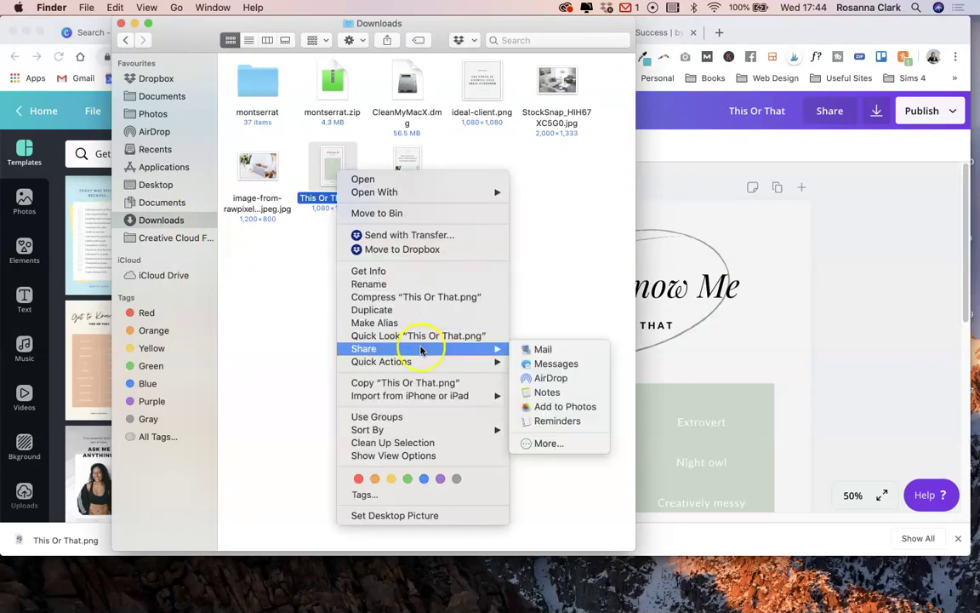
click(551, 378)
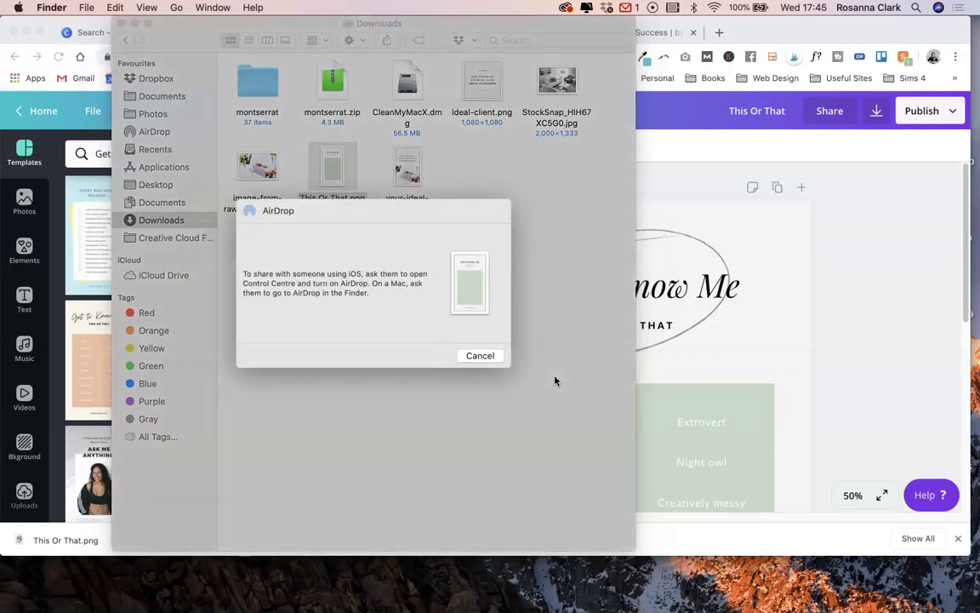
click(445, 289)
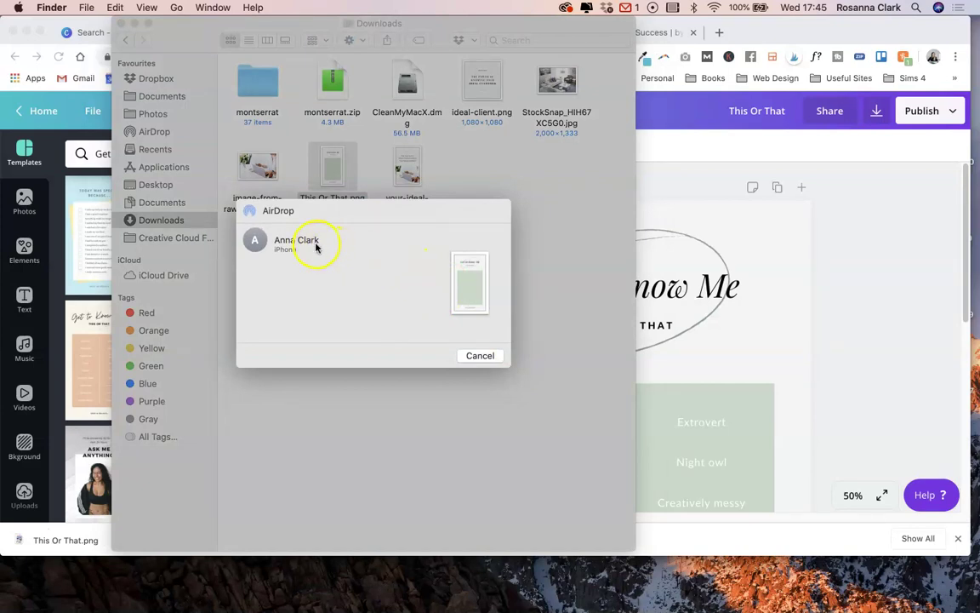
click(308, 242)
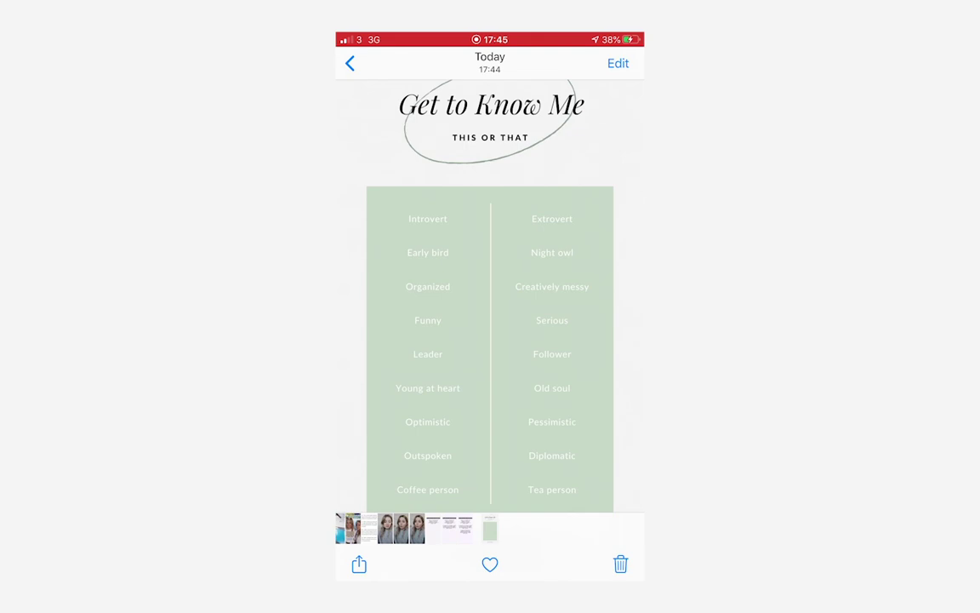
Launch Instagram's story camera and pick the Get to Know Me image from recent photos.
key(super)
click(525, 157)
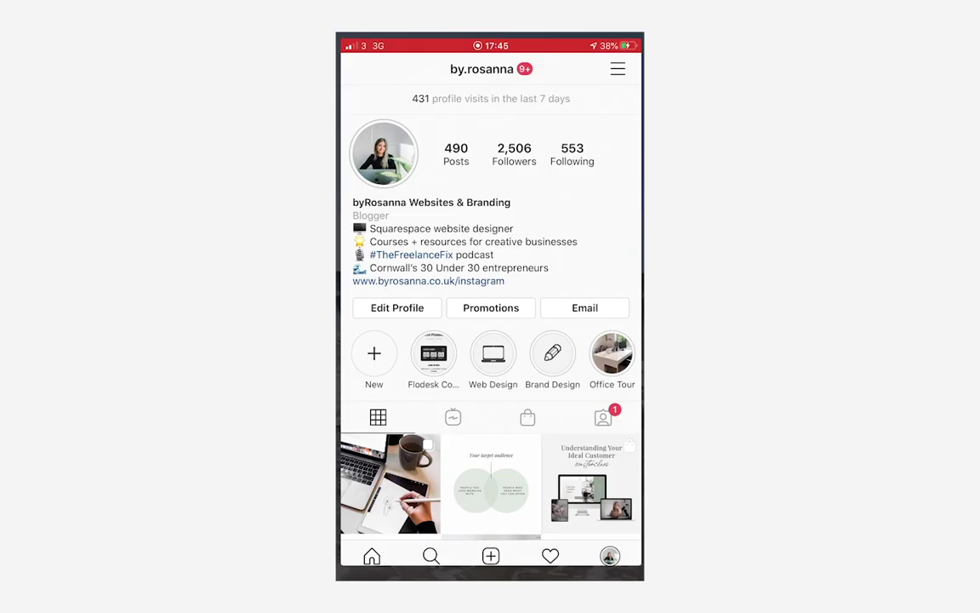
click(368, 564)
click(367, 564)
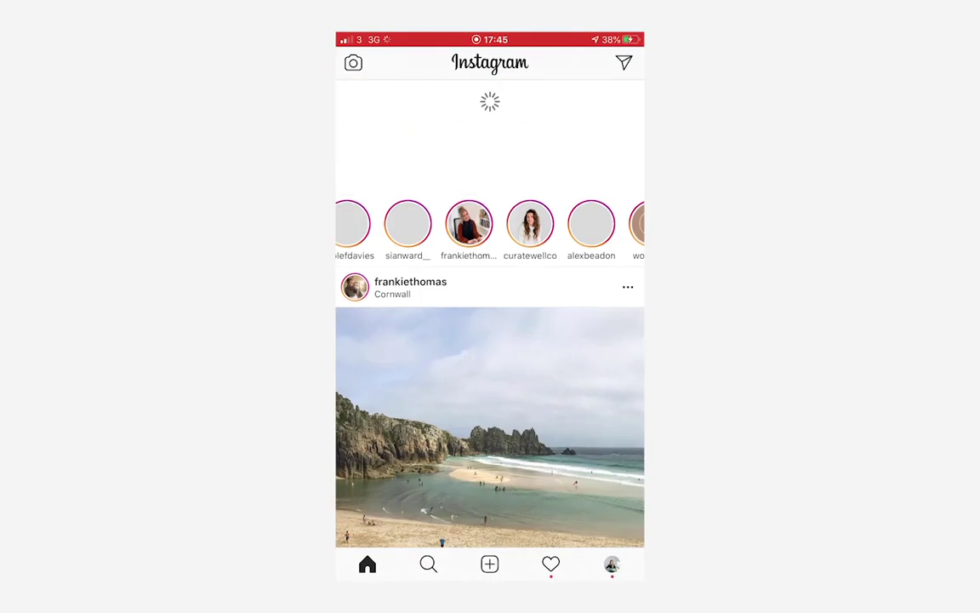
click(352, 61)
drag(490, 477, 490, 255)
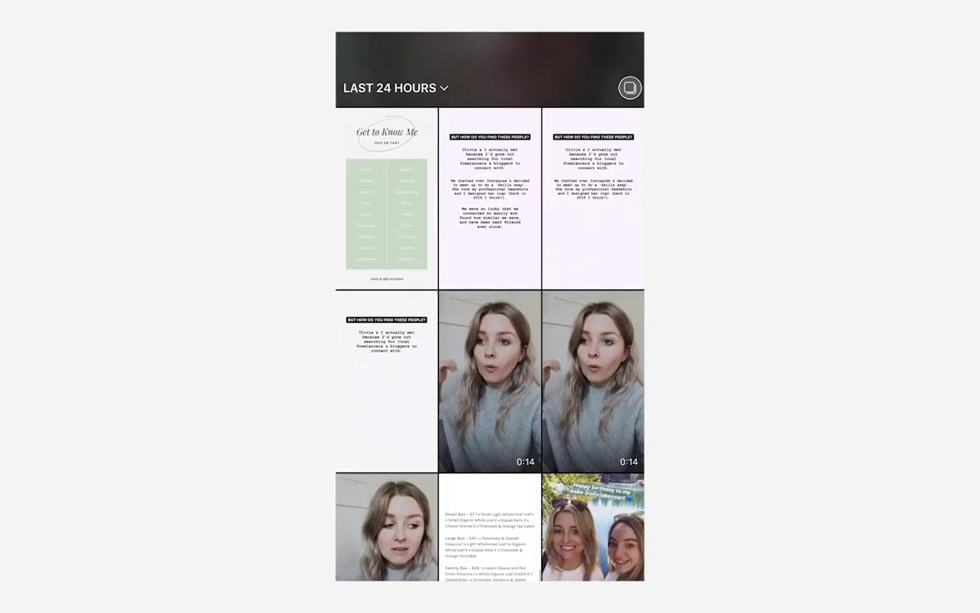
click(387, 198)
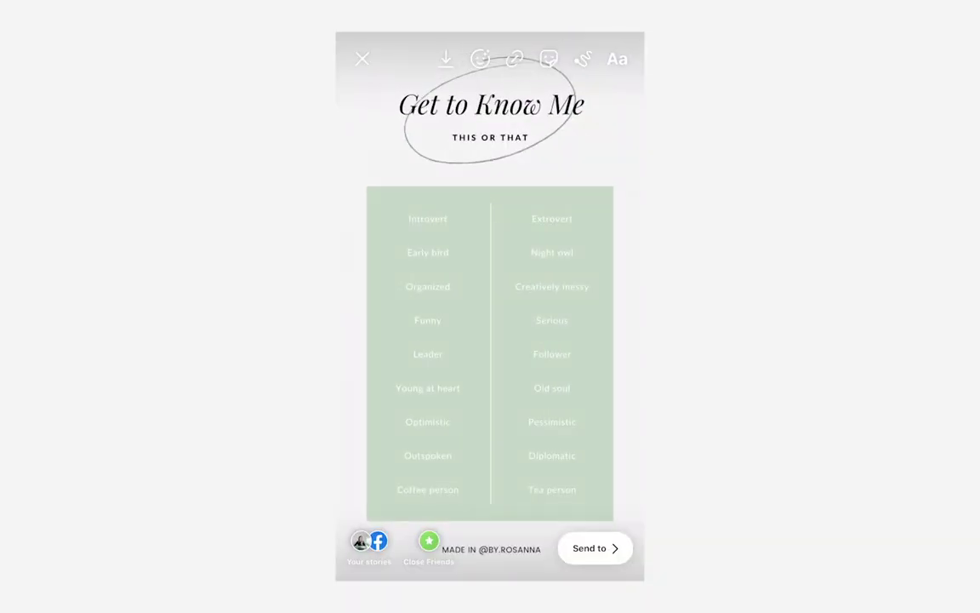
Draw thin black freehand circles around Introvert and Night owl on the story.
click(582, 58)
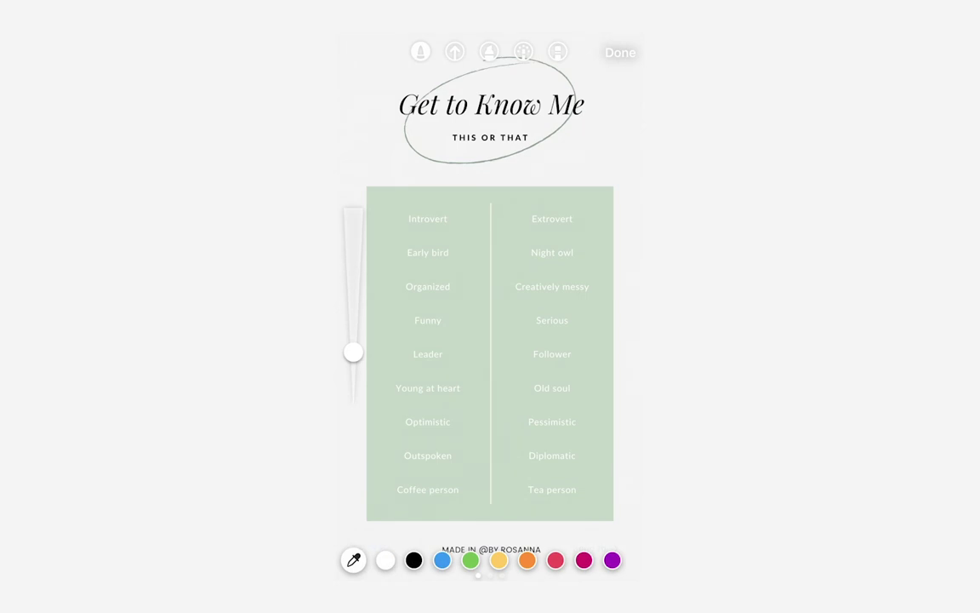
drag(339, 352, 349, 394)
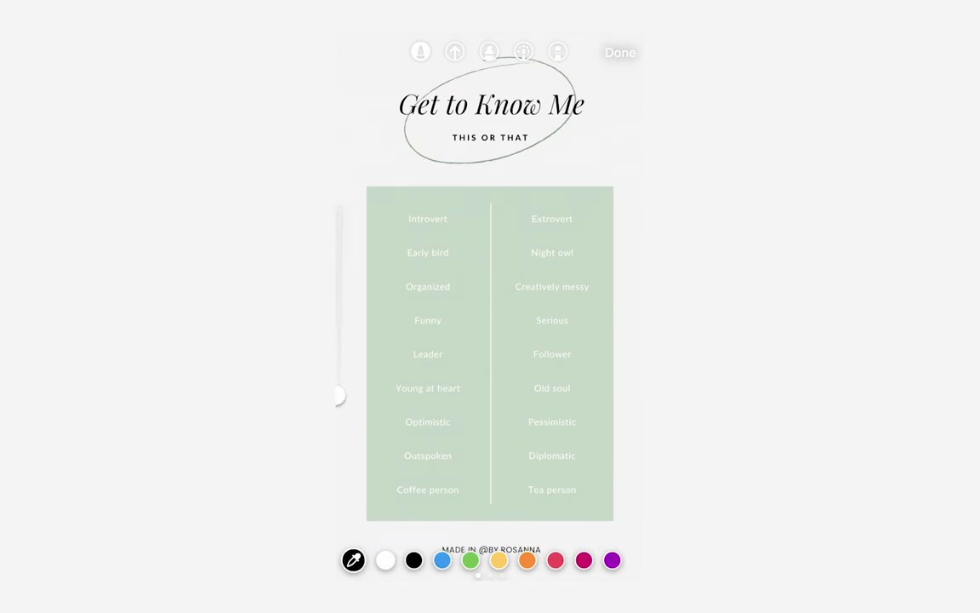
mouse_move(459, 210)
mouse_down()
mouse_move(407, 208)
mouse_move(406, 228)
mouse_move(457, 208)
mouse_up()
mouse_move(573, 242)
mouse_down()
mouse_move(535, 240)
mouse_move(597, 258)
mouse_move(576, 240)
mouse_up()
click(620, 52)
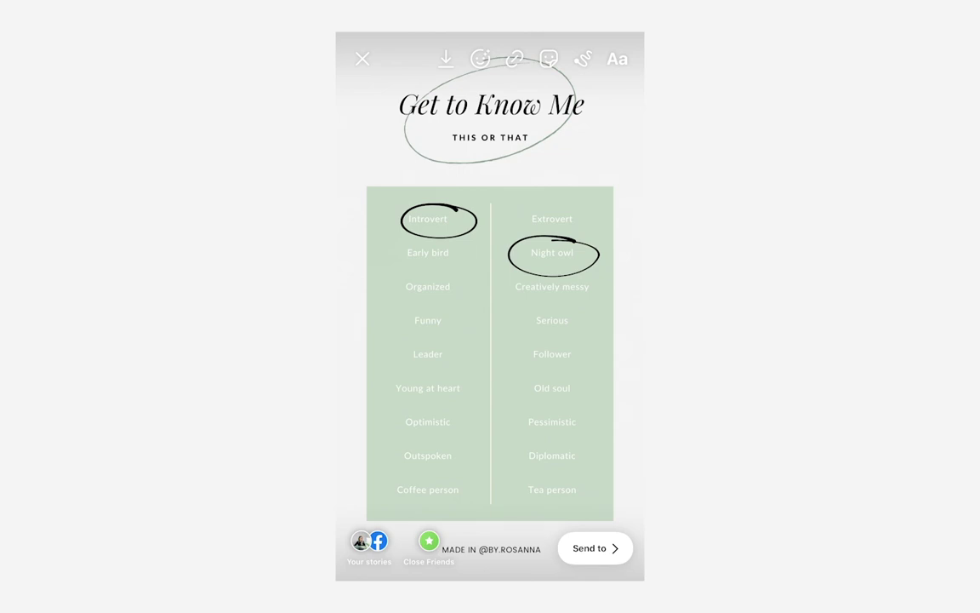
Place the hand-heart GIF sticker on the story.
click(549, 59)
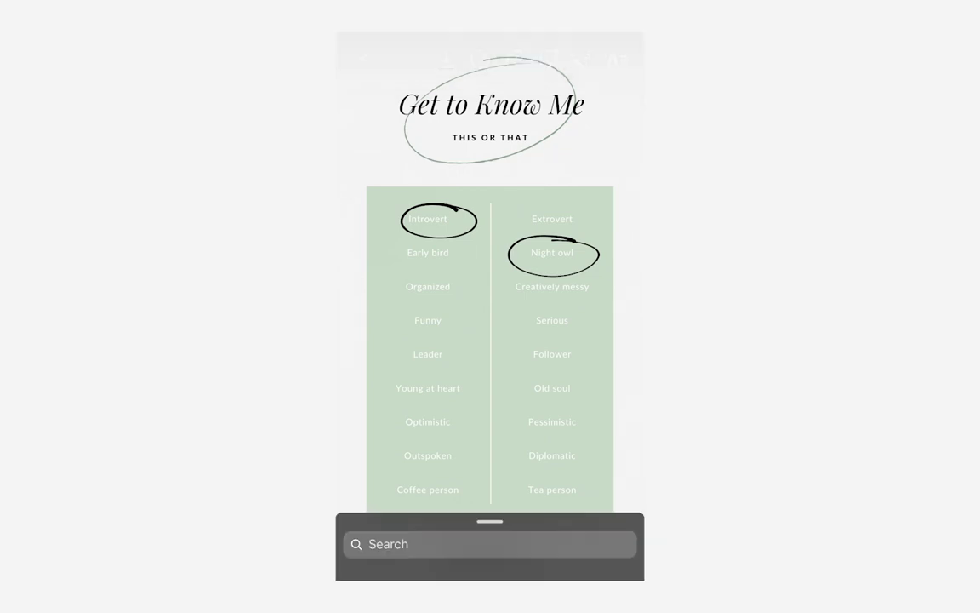
click(394, 387)
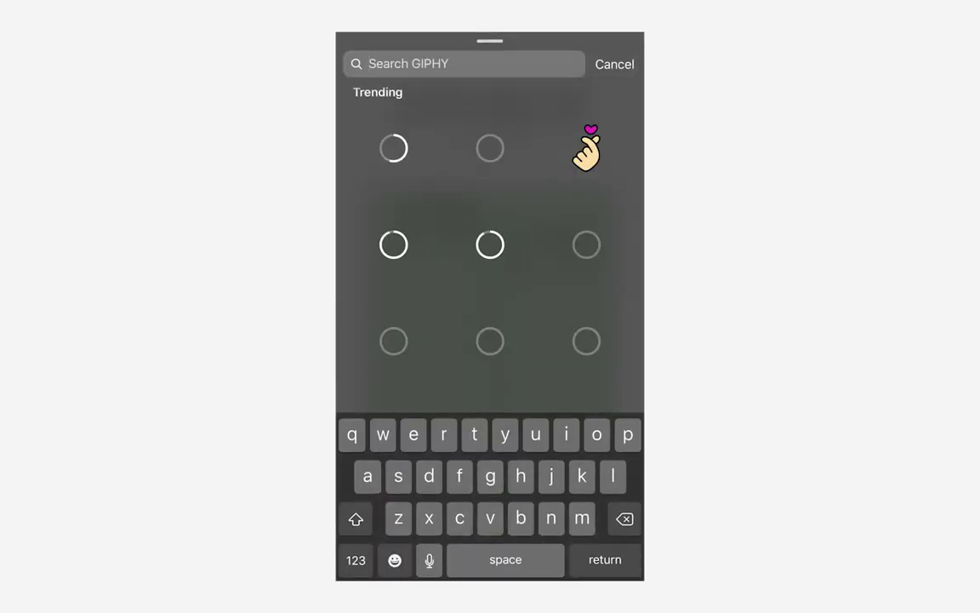
click(586, 151)
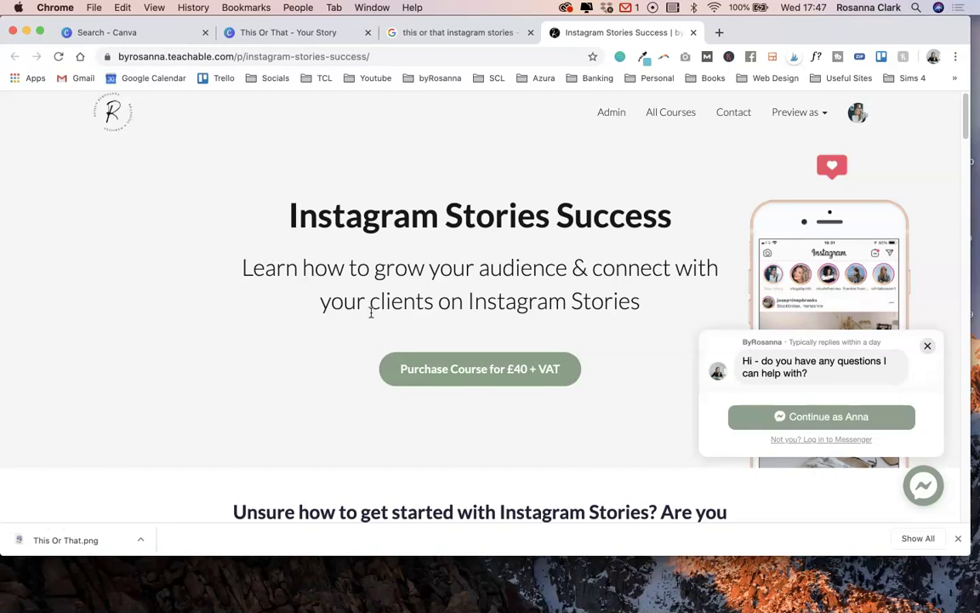
scroll(371, 312, down, 20)
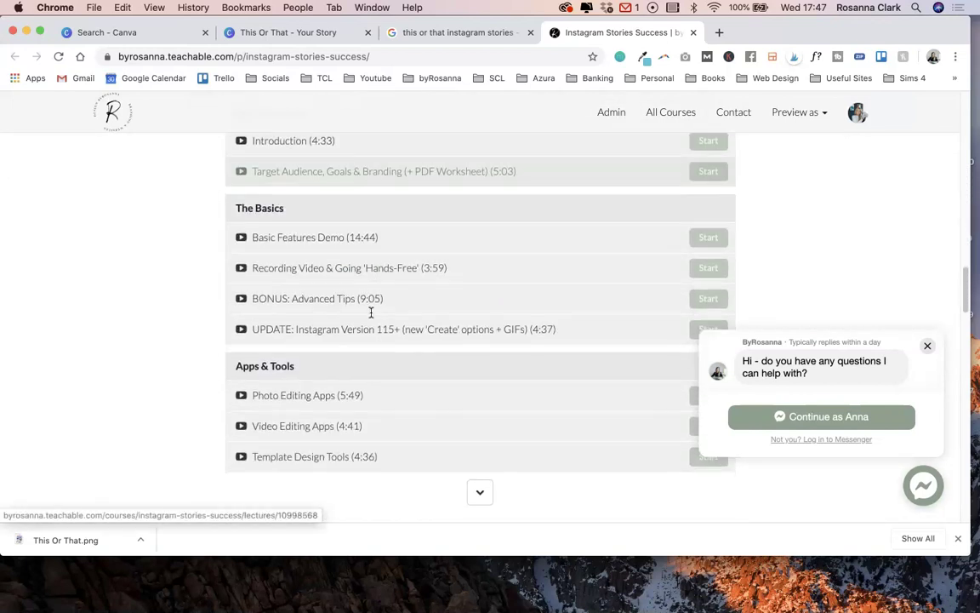
scroll(464, 443, down, 3)
click(479, 436)
scroll(486, 428, up, 5)
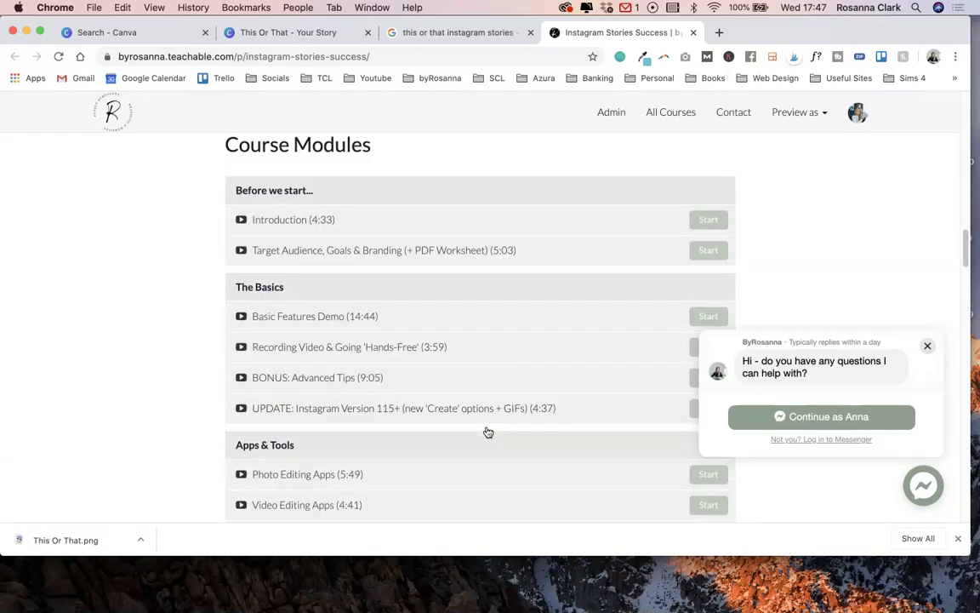
scroll(488, 433, up, 2)
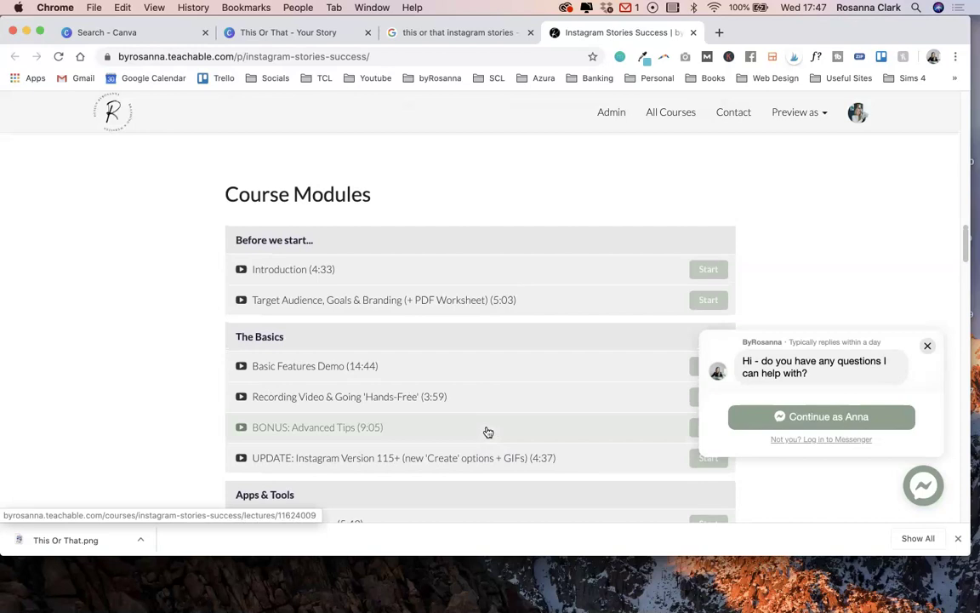
scroll(488, 432, down, 10)
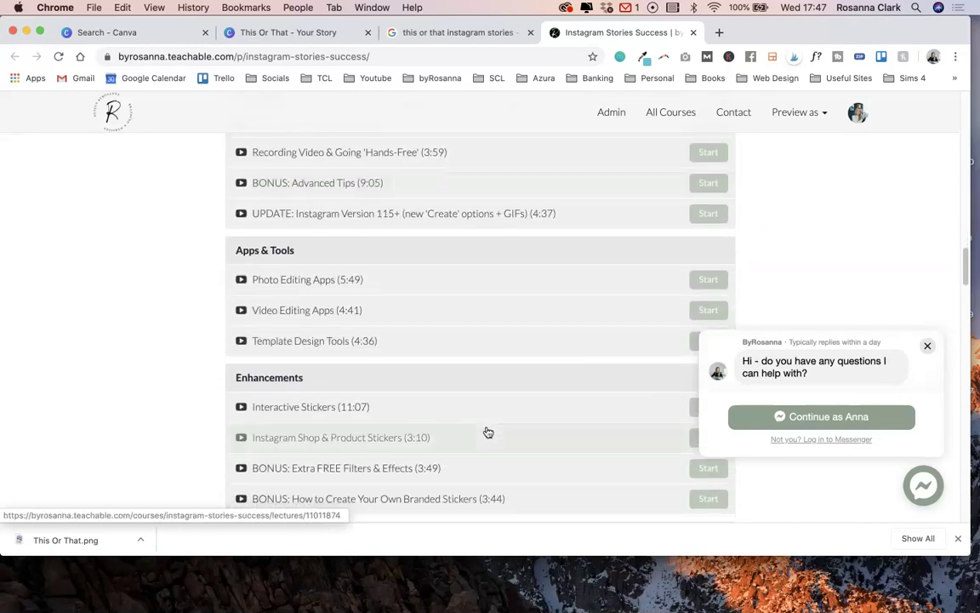
scroll(487, 432, down, 15)
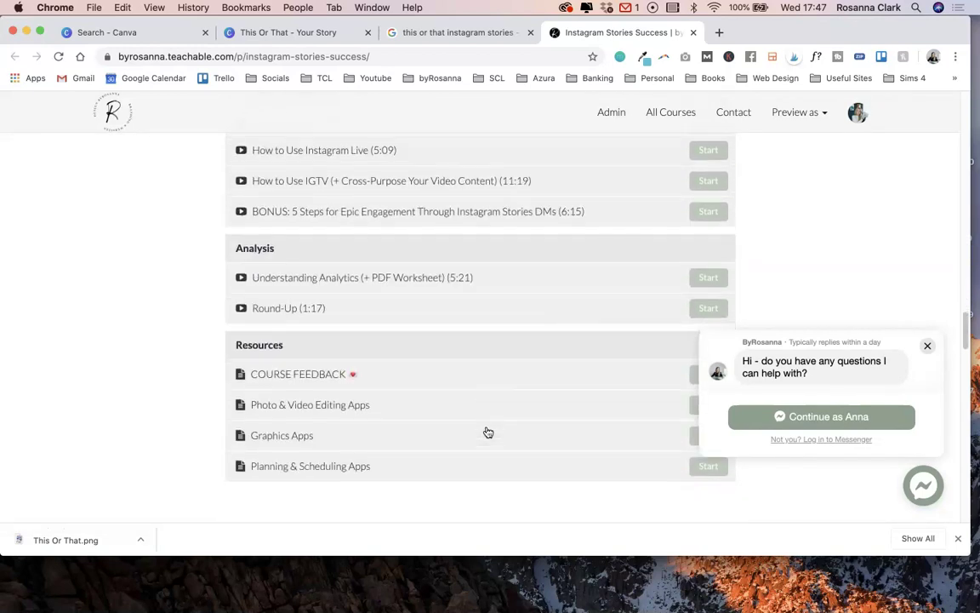
scroll(487, 432, up, 20)
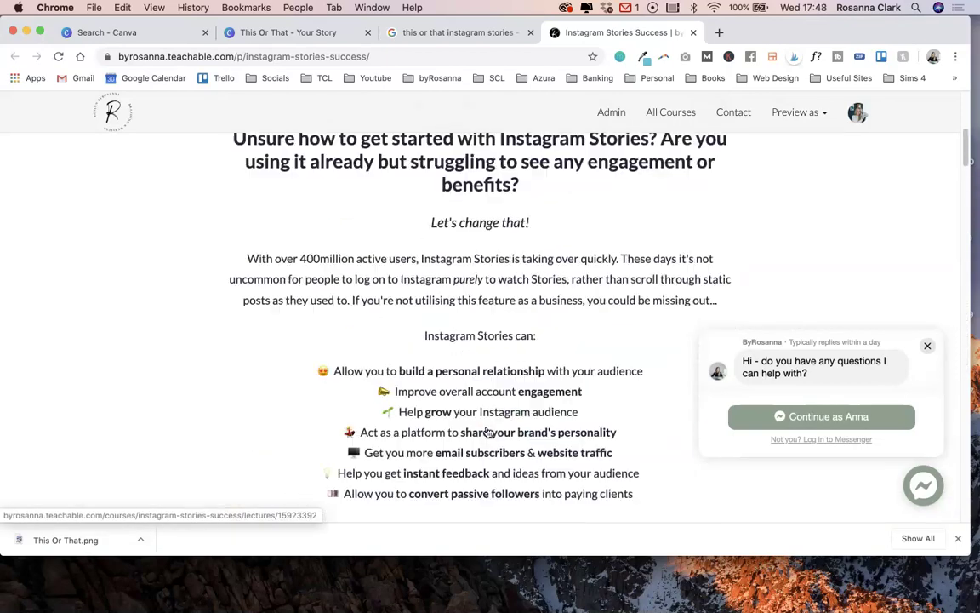